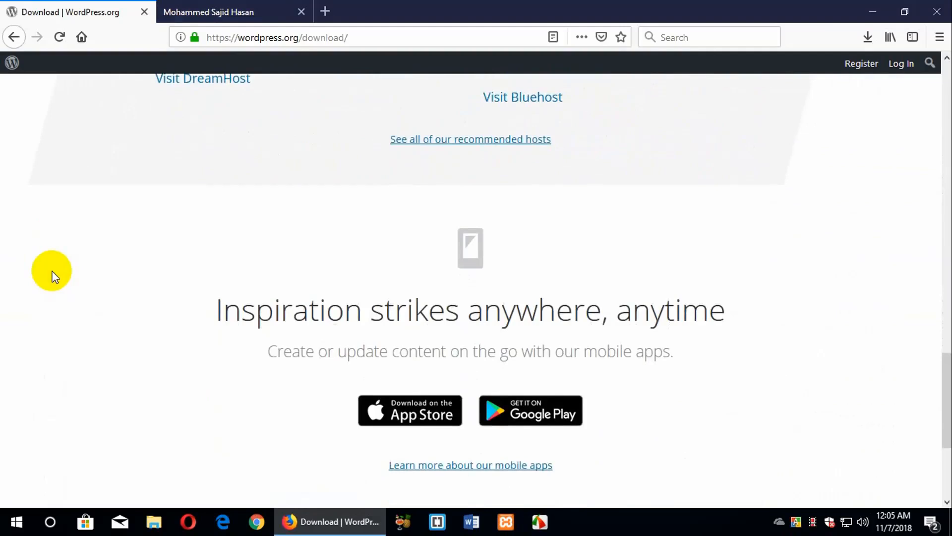
Switch to the sajidhasan360.com tab and scroll its homepage down to the footer and back up
scroll(53, 276, "down", 4)
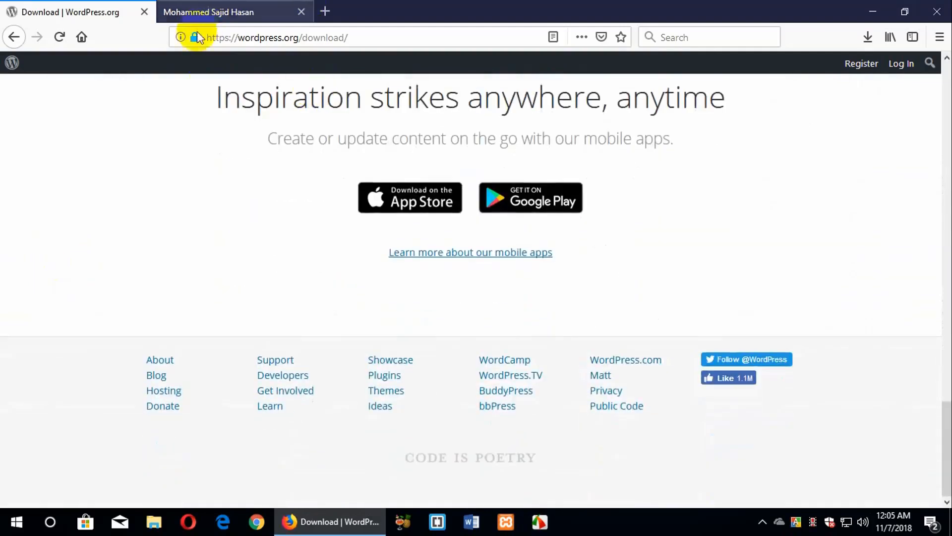
left_click(251, 19)
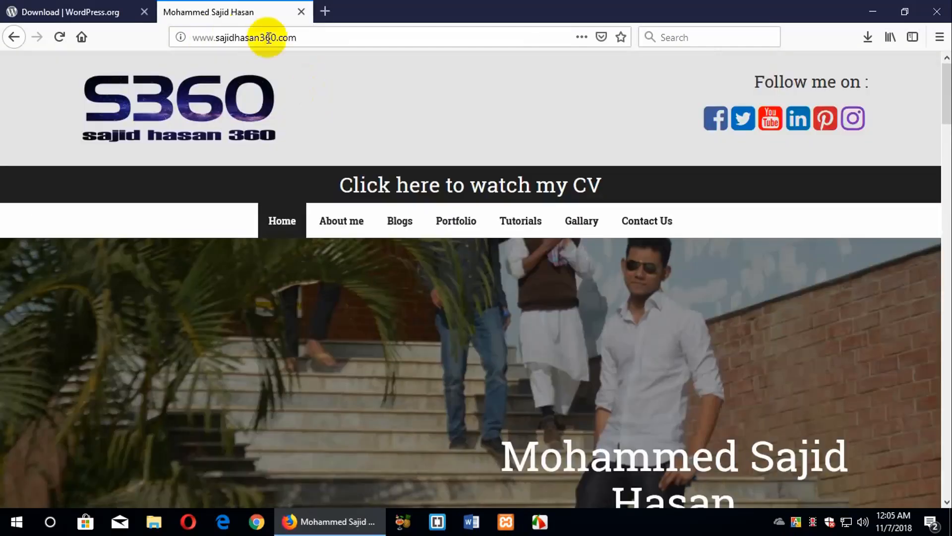
left_click_drag(300, 37, 193, 38)
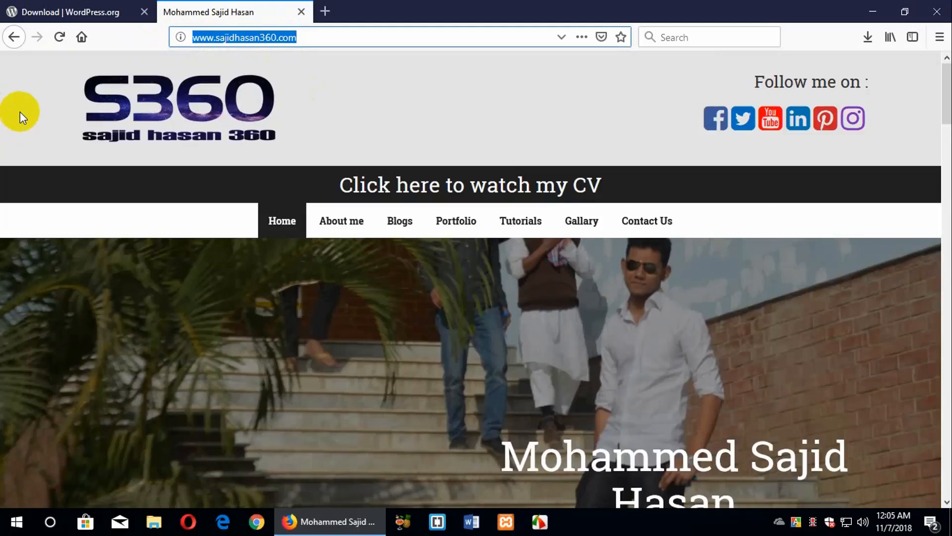
scroll(3, 147, "down", 3)
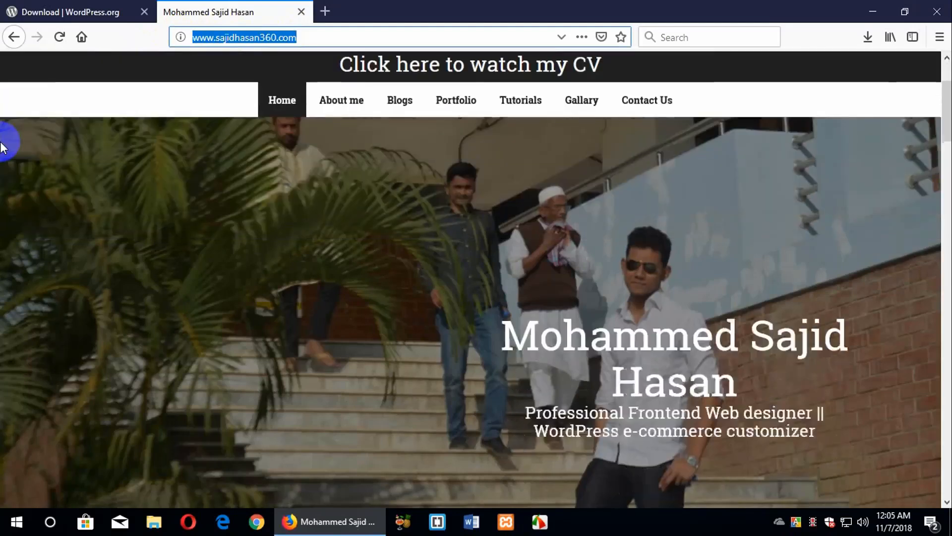
scroll(2, 146, "down", 15)
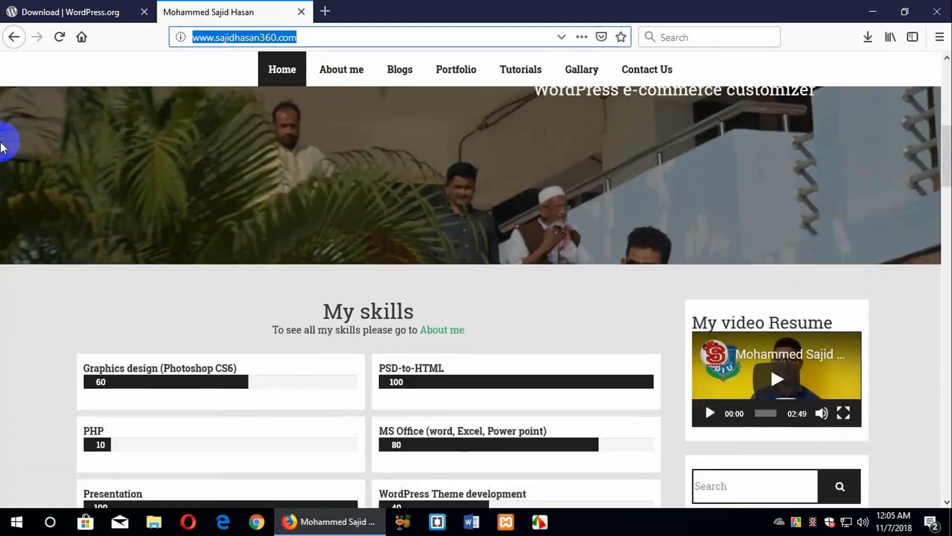
scroll(4, 233, "down", 3)
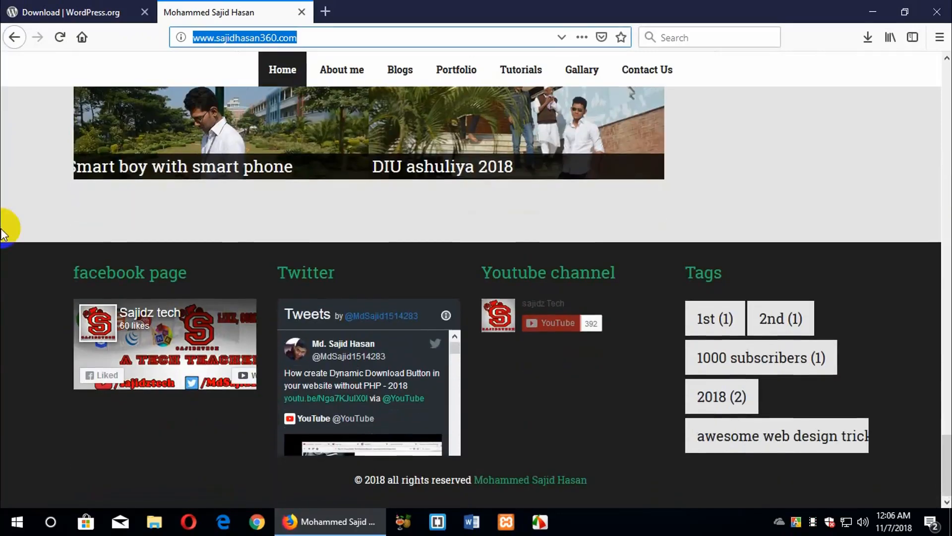
scroll(3, 233, "up", 18)
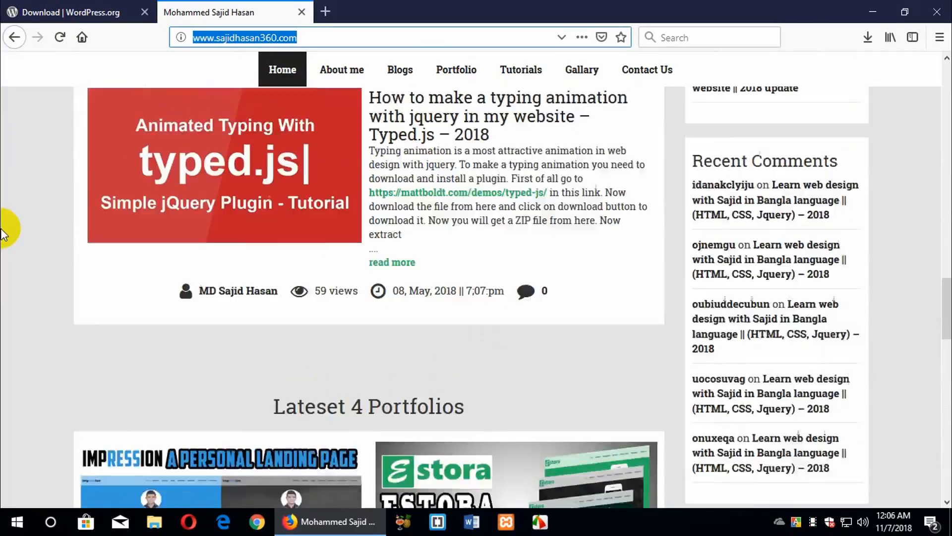
scroll(2, 233, "up", 4)
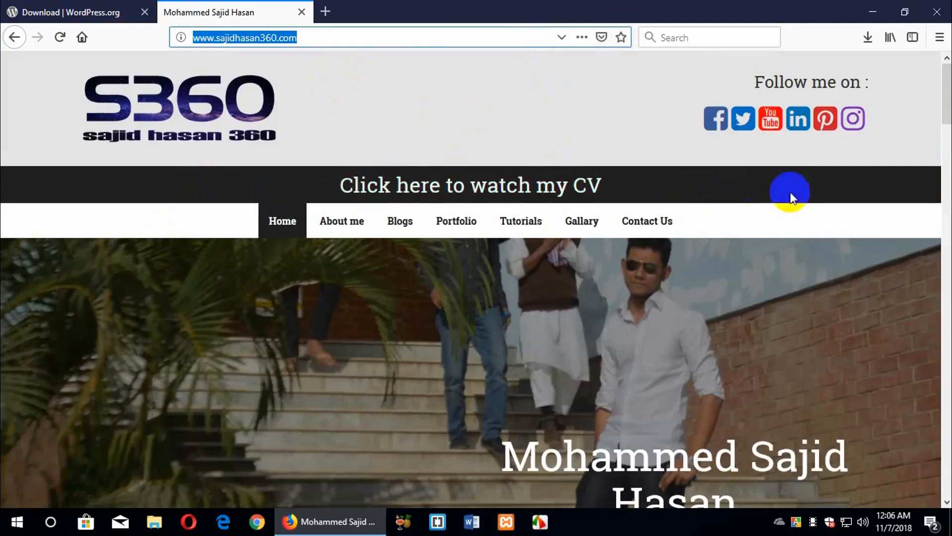
left_click(389, 130)
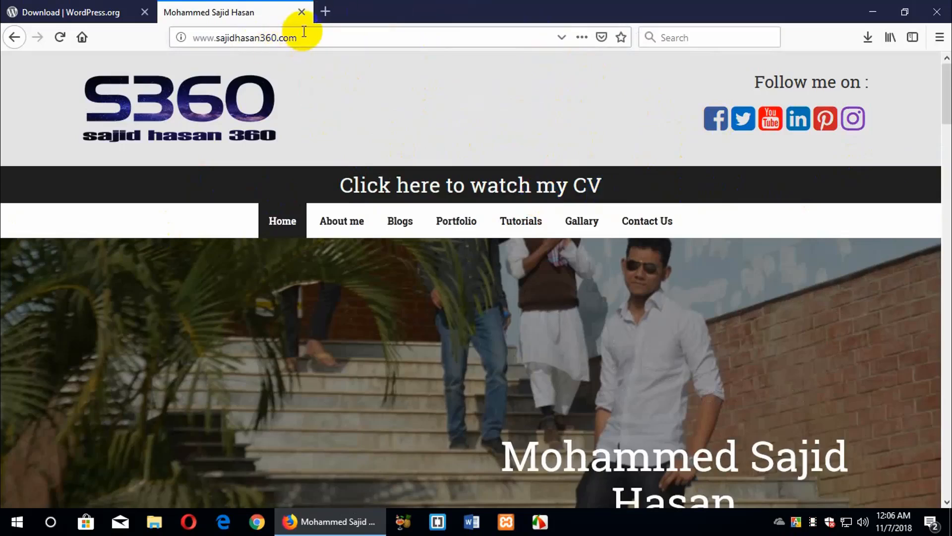
left_click(276, 32)
Load sajidhasan360.com/cpanel/ in a new tab to reach the cPanel login page
left_click(326, 11)
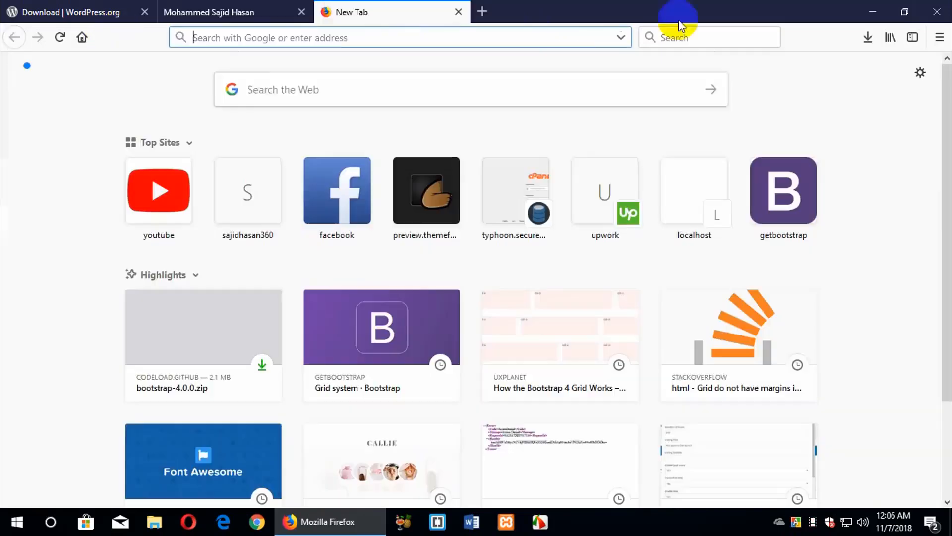
type("s")
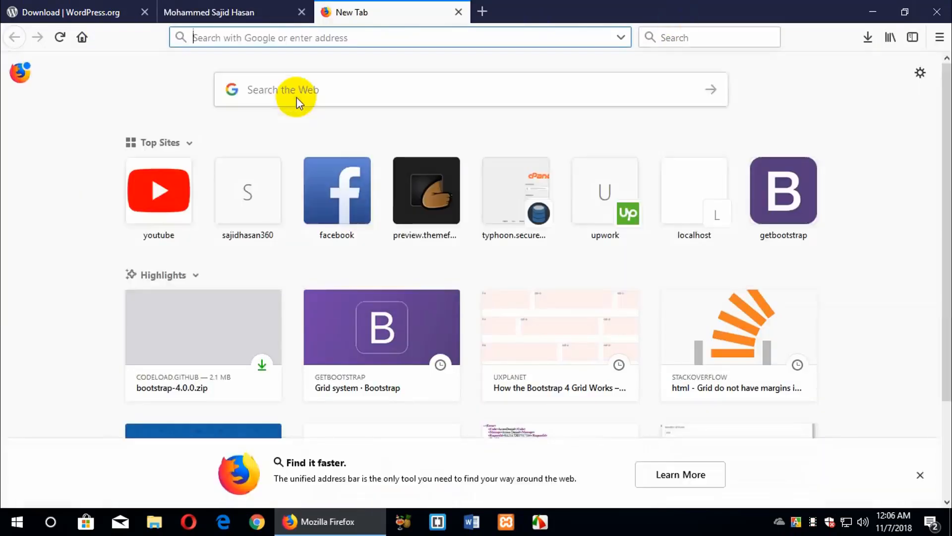
type("sajid")
key("Right")
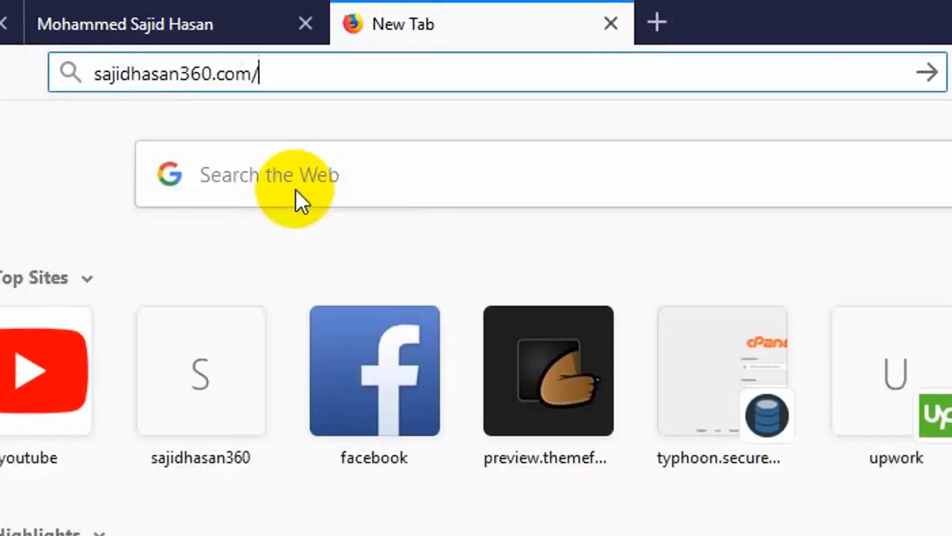
type("cpanel/")
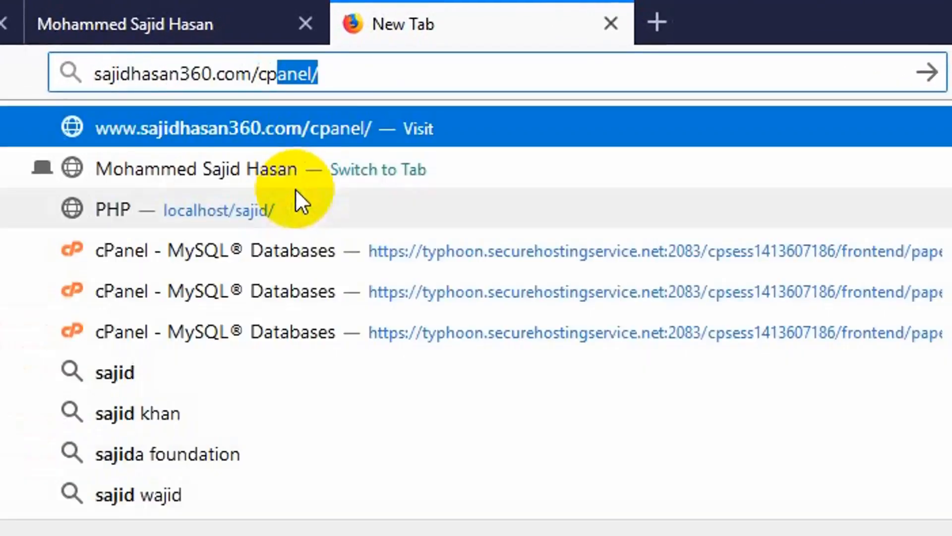
key("Right")
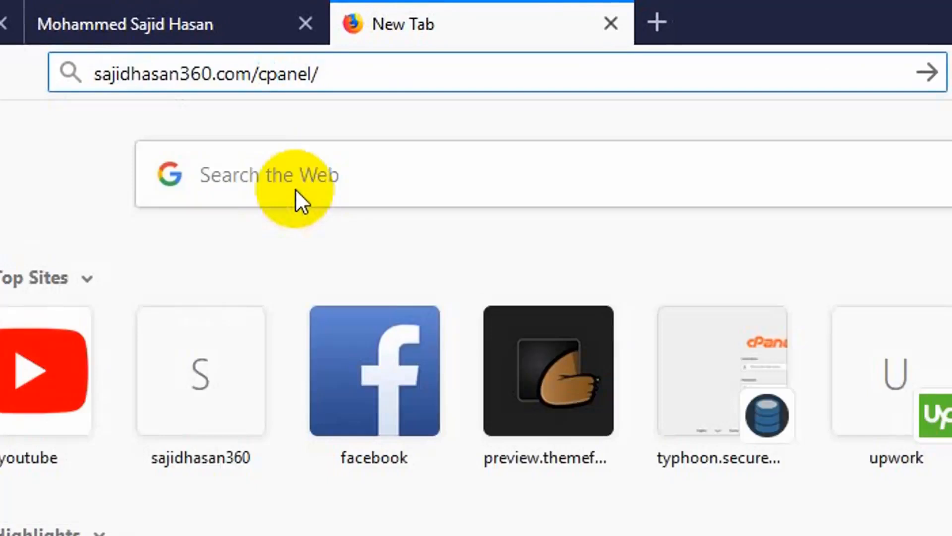
key("Return")
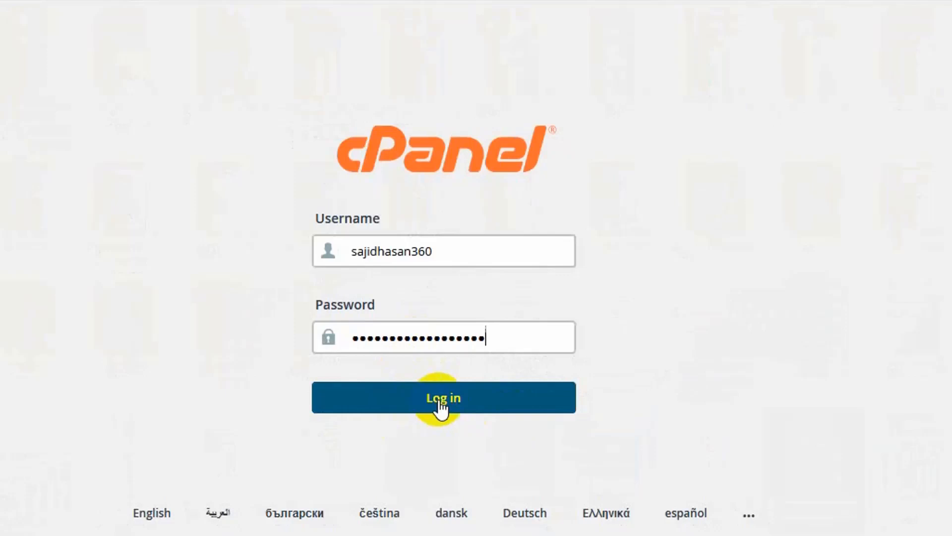
Log in to cPanel with the prefilled credentials and update Firefox's saved login
left_click(439, 400)
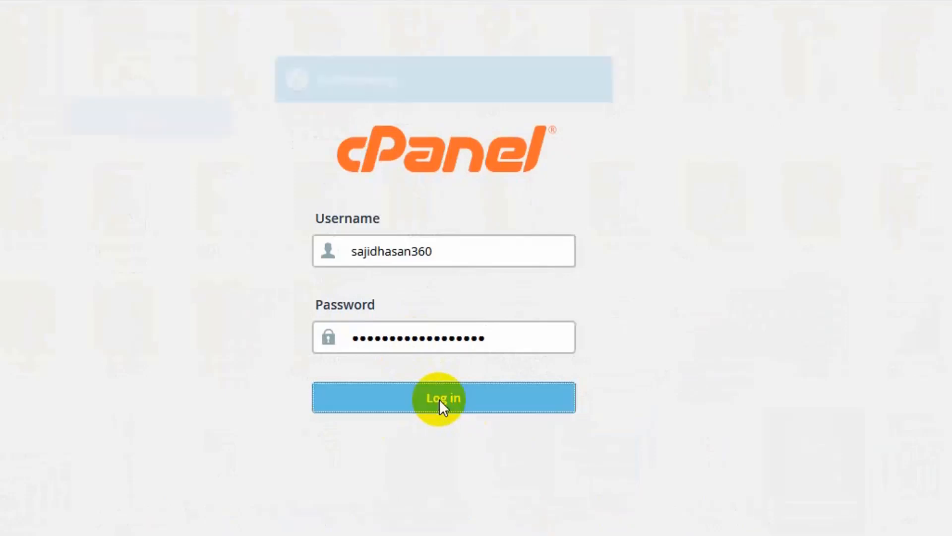
left_click(150, 129)
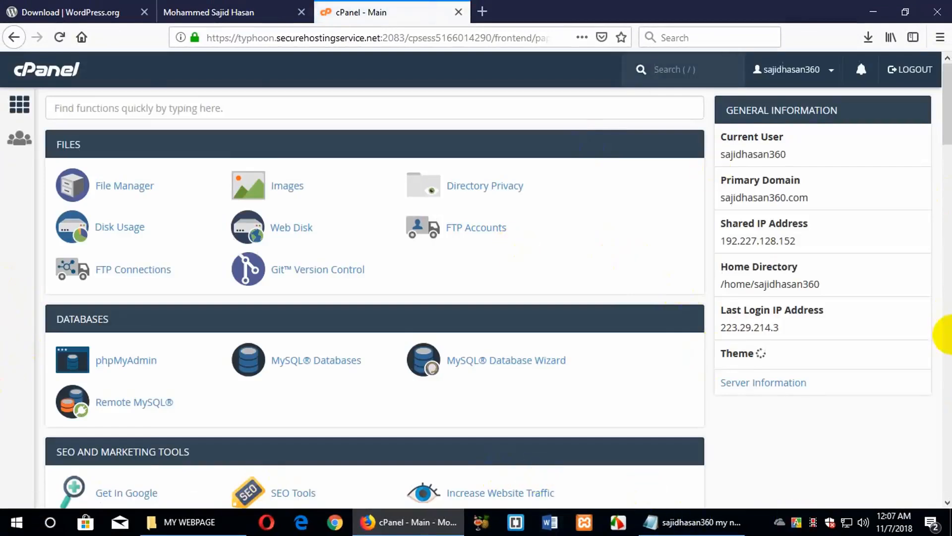
scroll(337, 338, "down", 10)
scroll(337, 338, "up", 10)
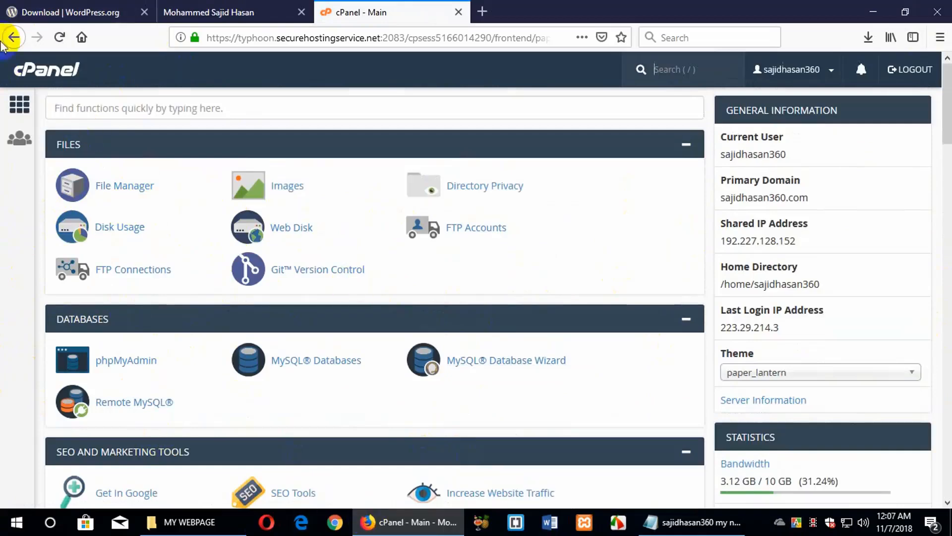
Revisit the Download WordPress 4.9.8 page, then bring forward the MY WEBPAGE File Explorer window
left_click(48, 6)
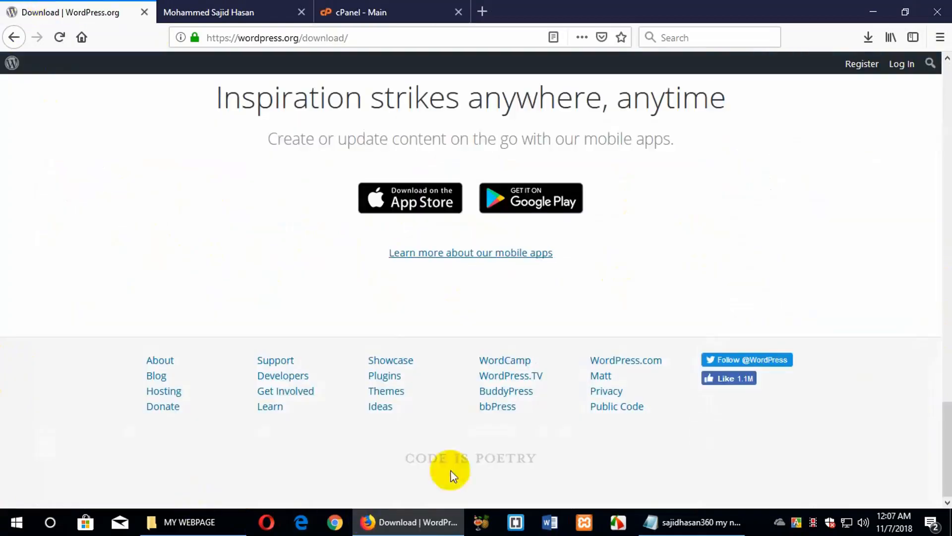
scroll(378, 324, "up", 15)
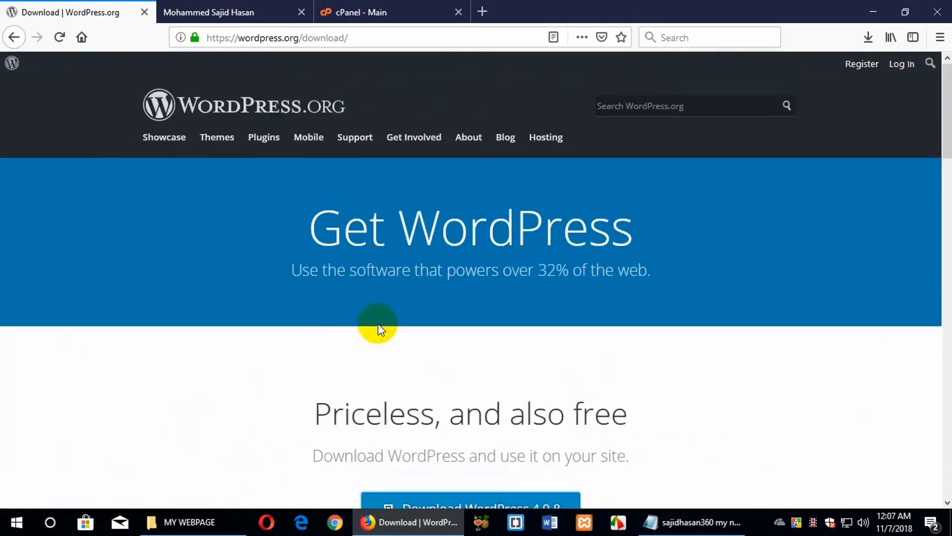
scroll(378, 323, "down", 4)
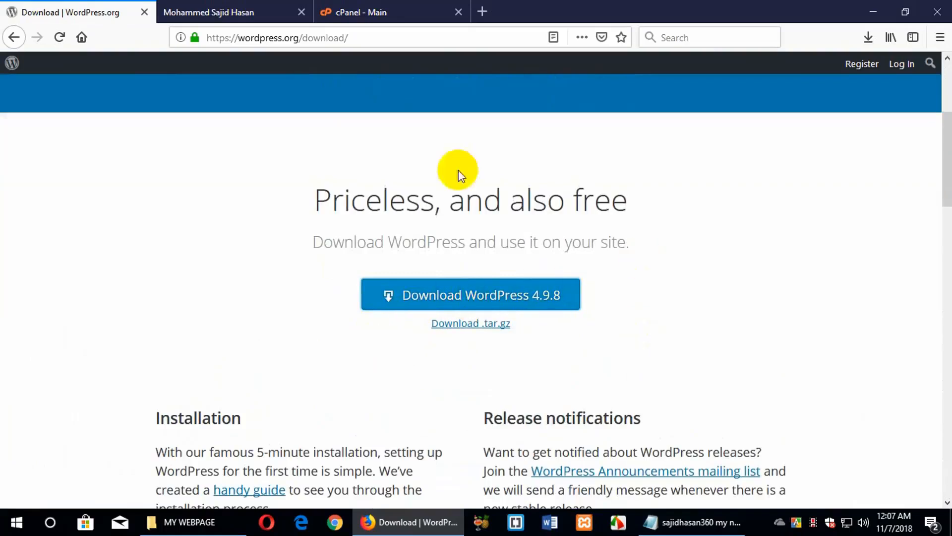
left_click_drag(350, 37, 69, 73)
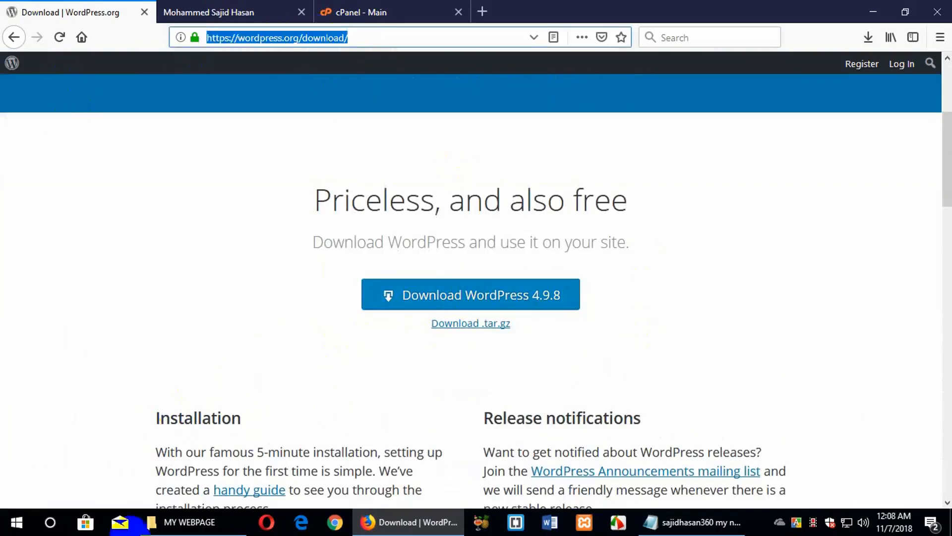
left_click(233, 520)
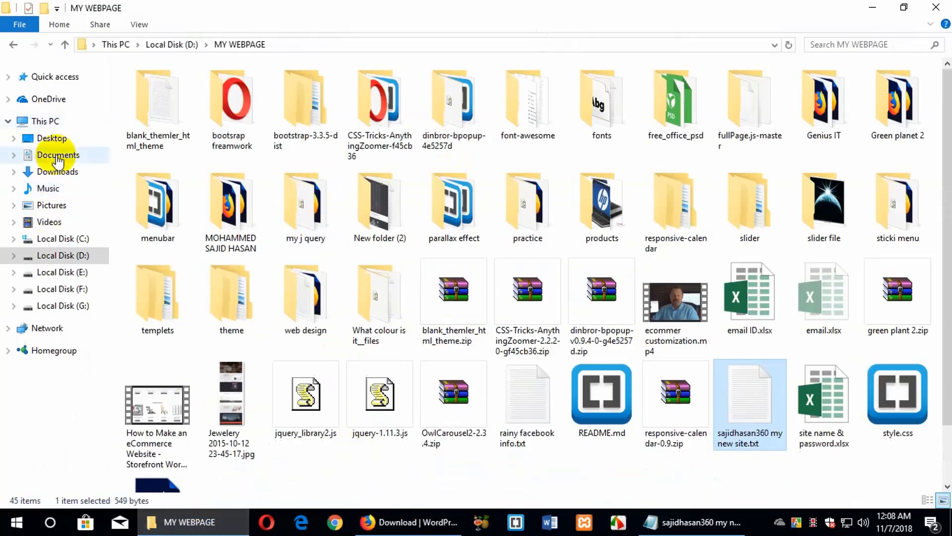
Locate wordpress-4.9.8.zip in Downloads using Large icons view, then return to Firefox
left_click(57, 172)
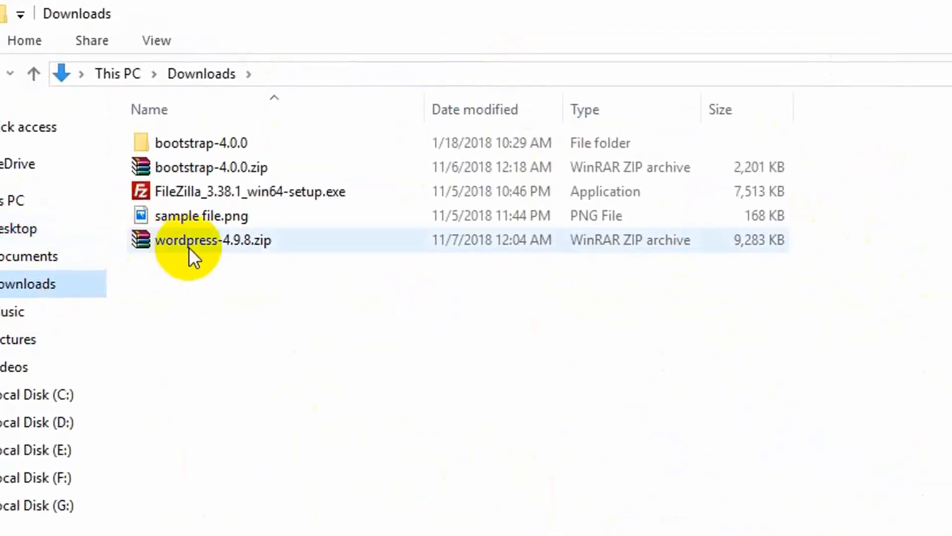
left_click(189, 243)
right_click(431, 345)
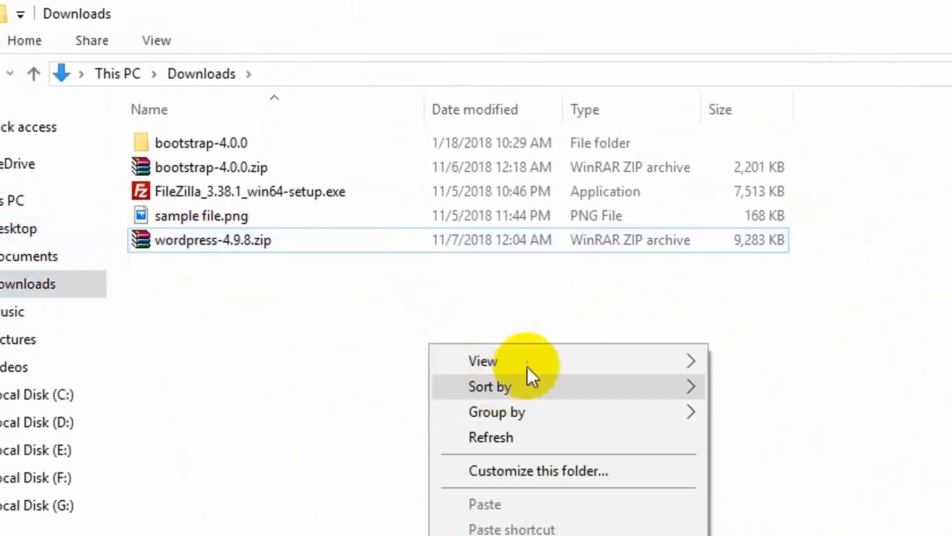
mouse_move(685, 361)
left_click(758, 387)
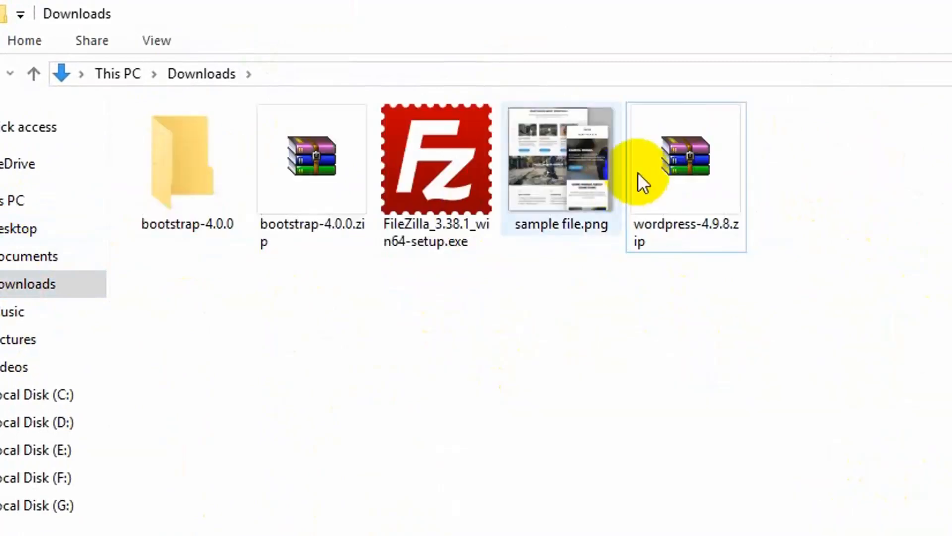
left_click(679, 218)
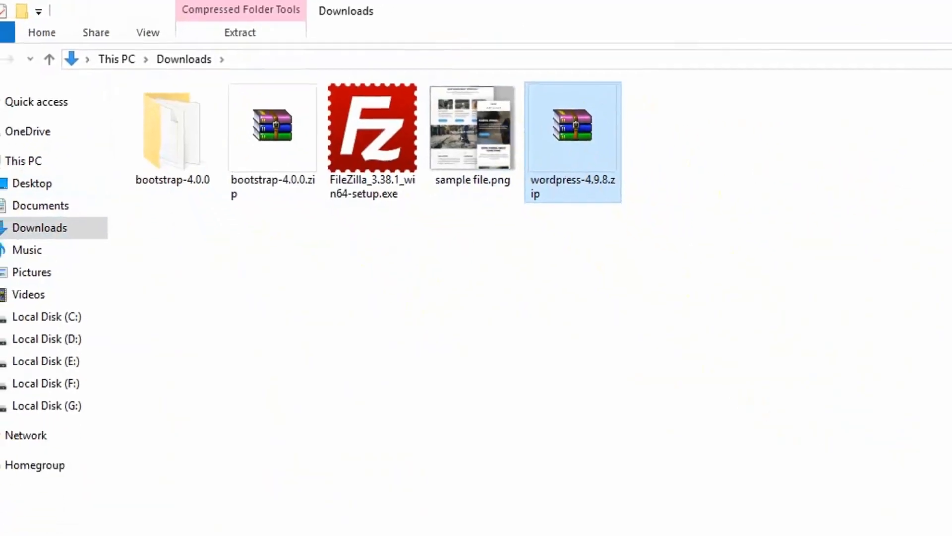
key("alt+Tab")
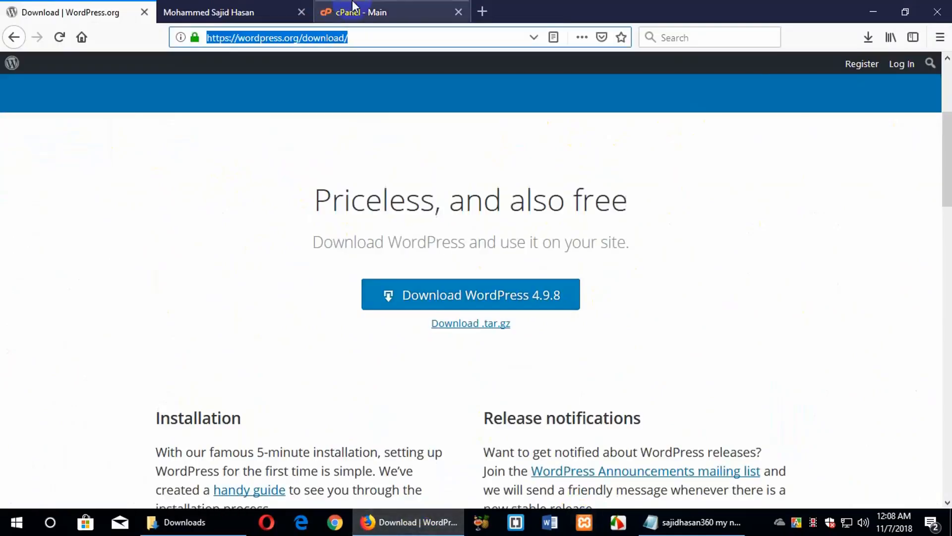
Open File Manager from the cPanel dashboard, enter public_html, and begin a new folder there
left_click(412, 14)
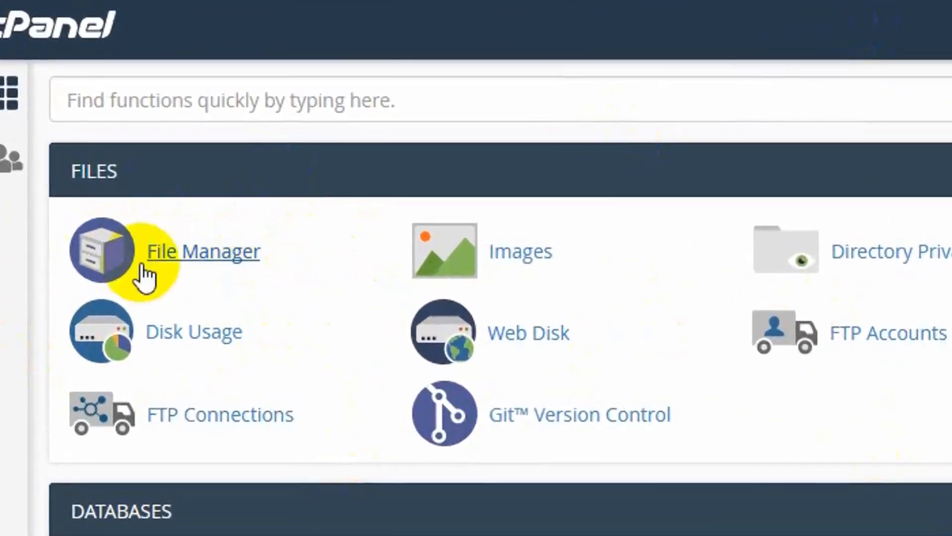
left_click(106, 187)
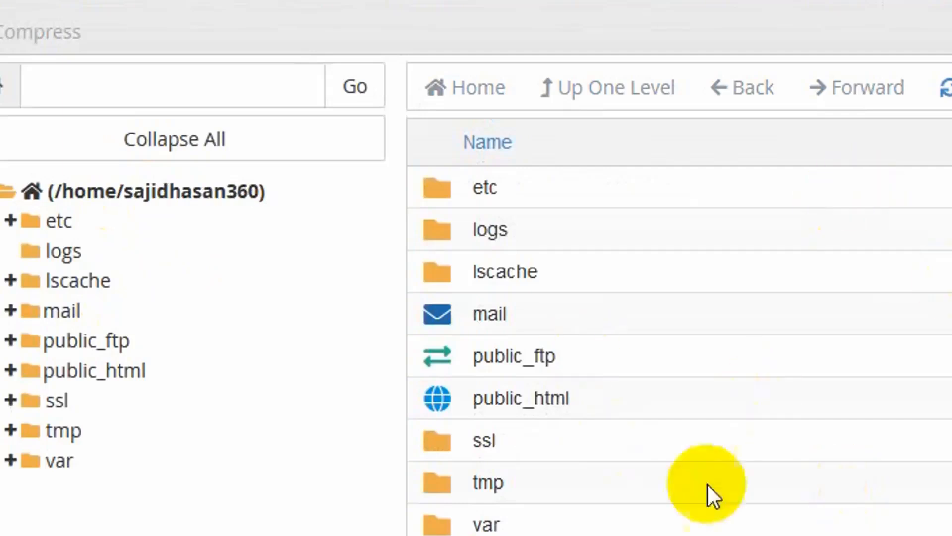
left_click(593, 388)
left_click(593, 388)
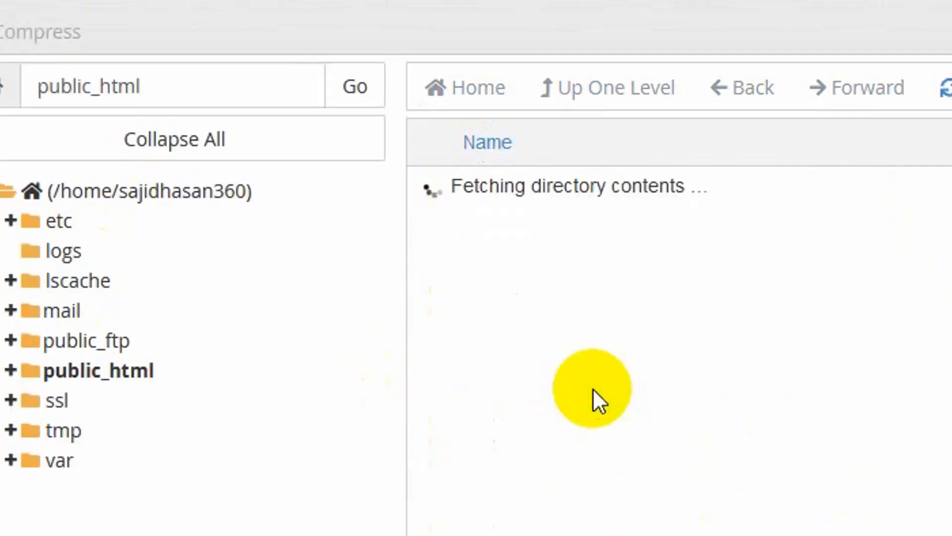
scroll(764, 447, "down", 5)
scroll(932, 511, "up", 5)
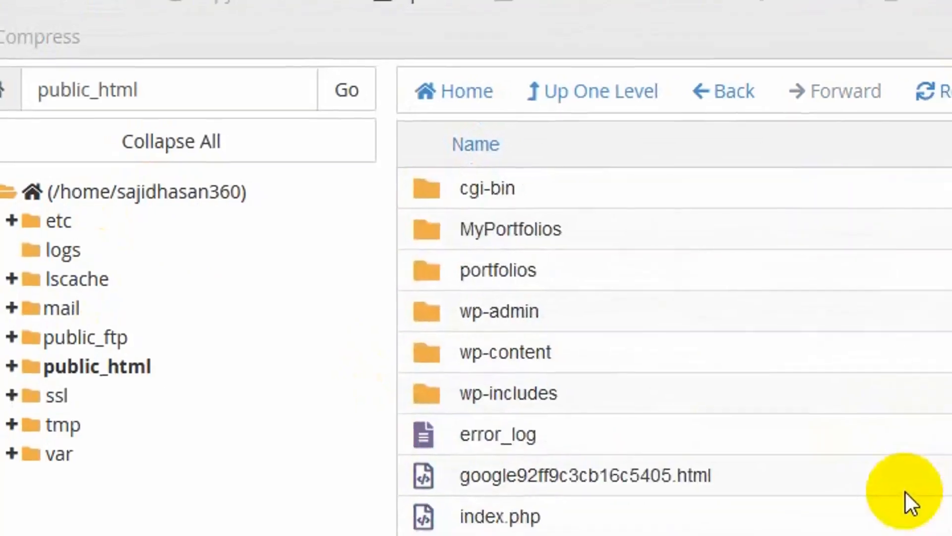
scroll(803, 362, "down", 5)
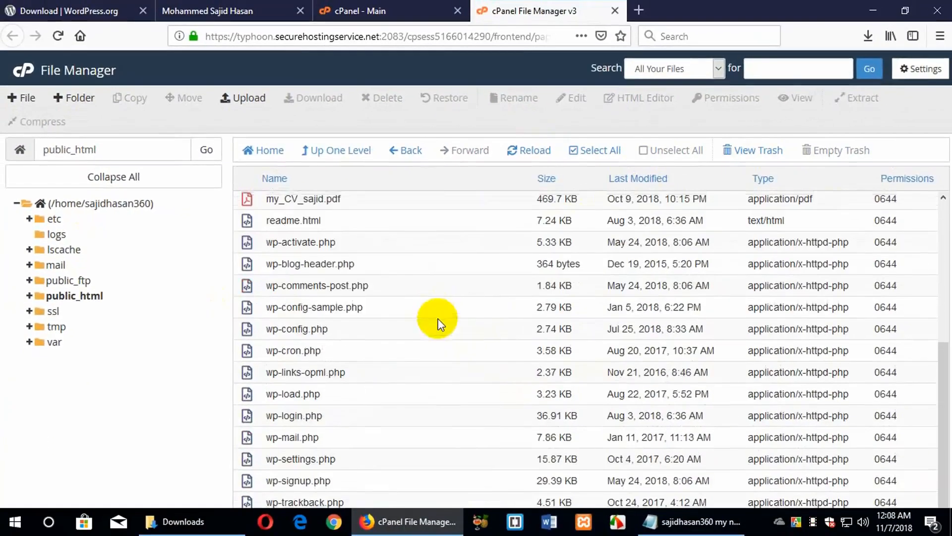
scroll(439, 325, "up", 5)
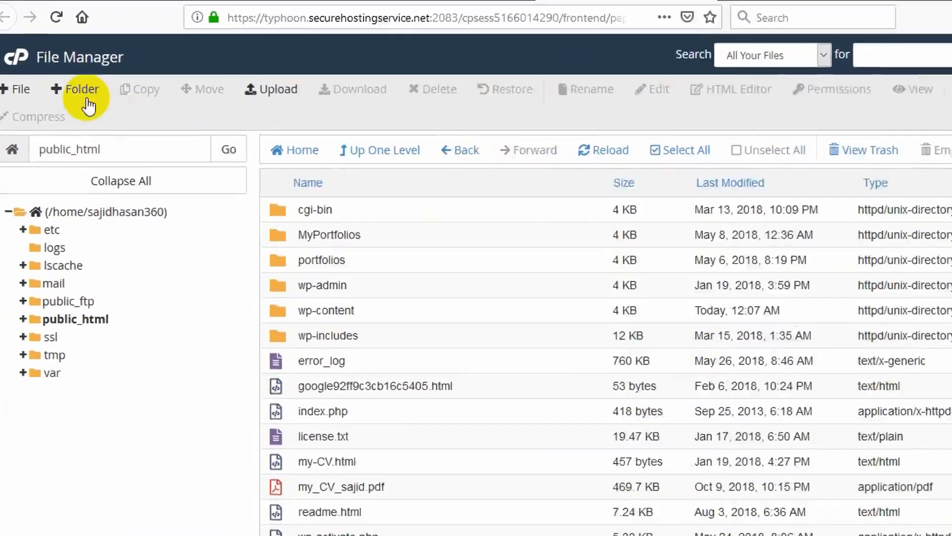
left_click(79, 99)
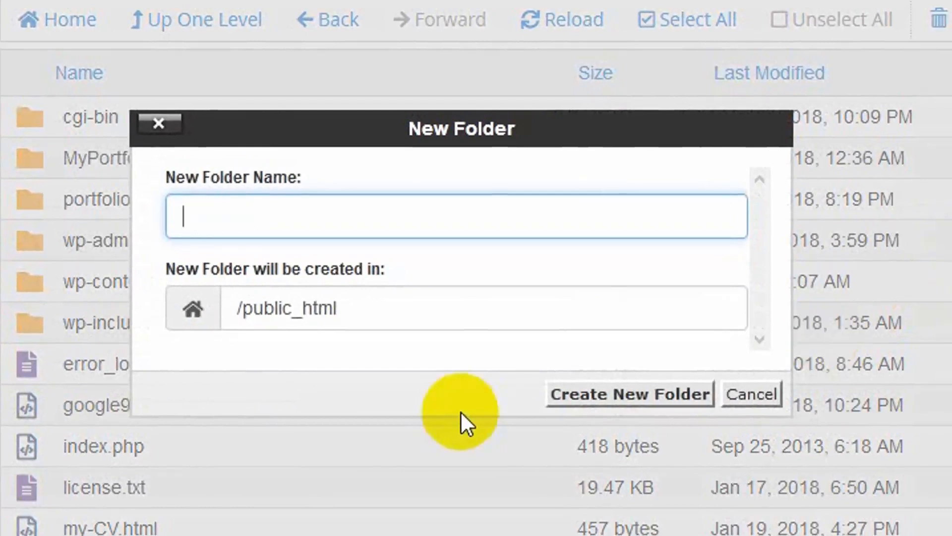
Create the sajidHasan folder in public_html and open it to confirm it is empty
type("sajid")
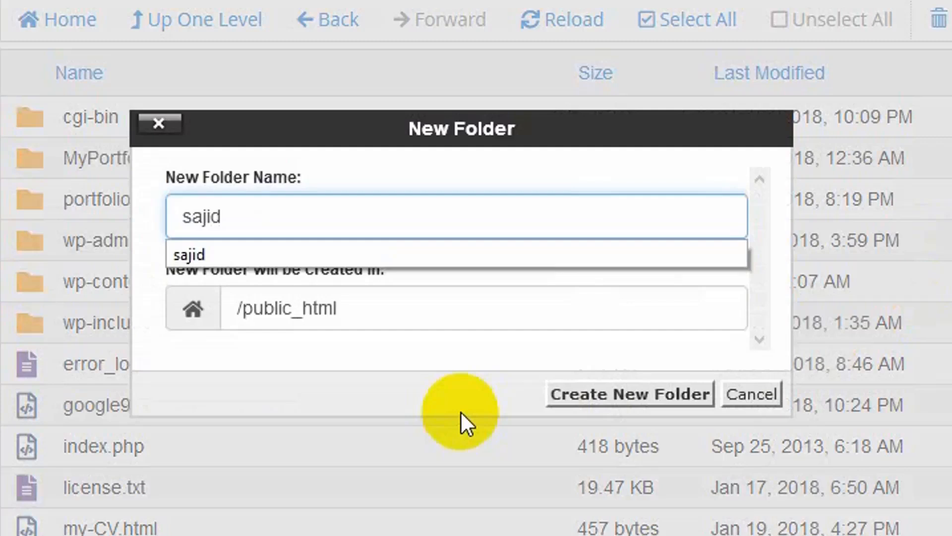
type("Hasan")
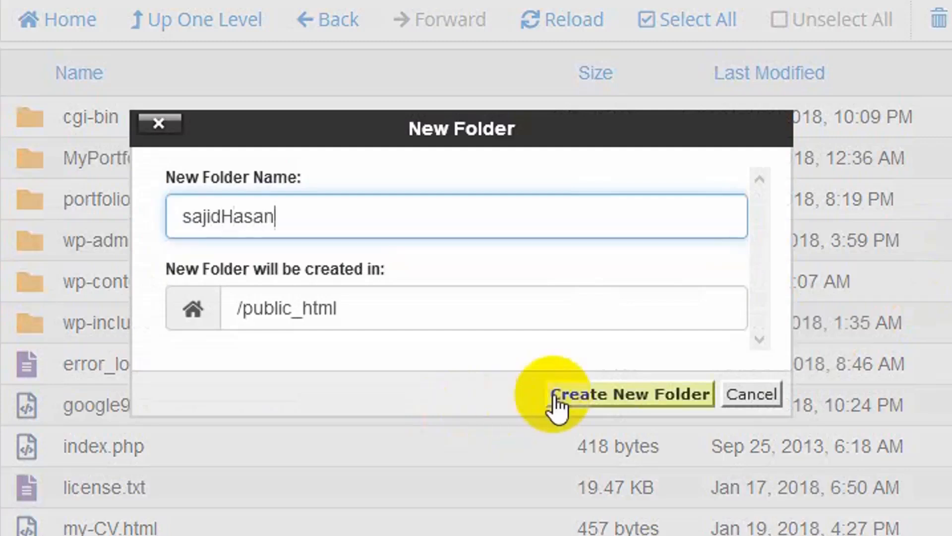
left_click(583, 398)
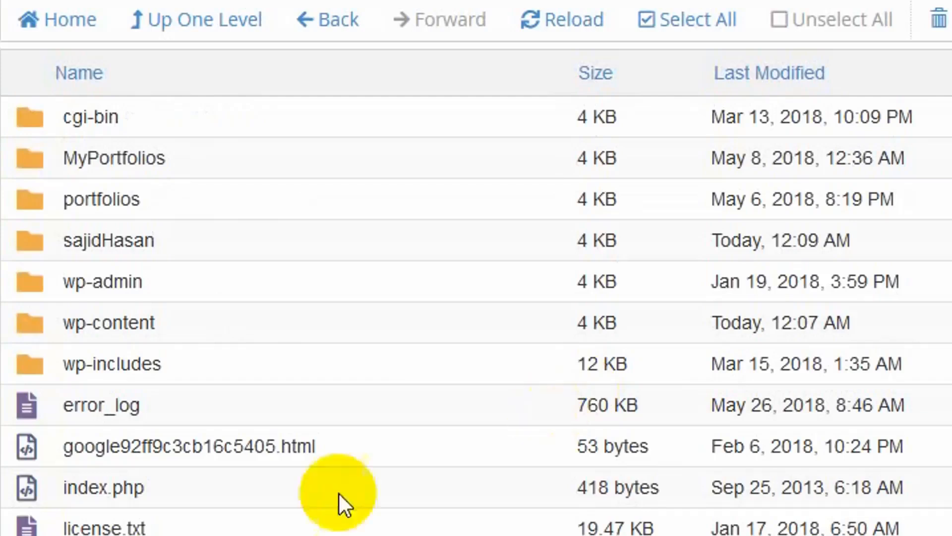
scroll(230, 521, "down", 10)
scroll(228, 526, "up", 10)
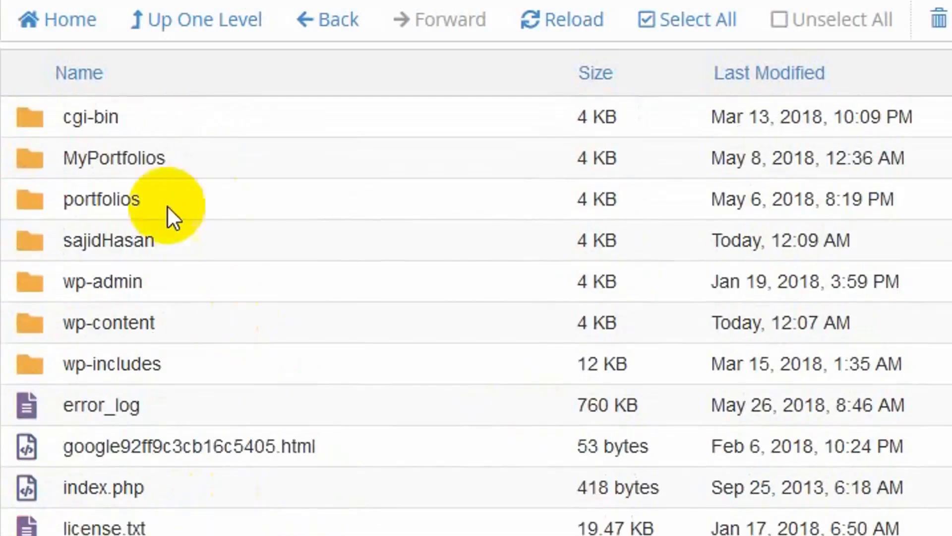
double_click(195, 228)
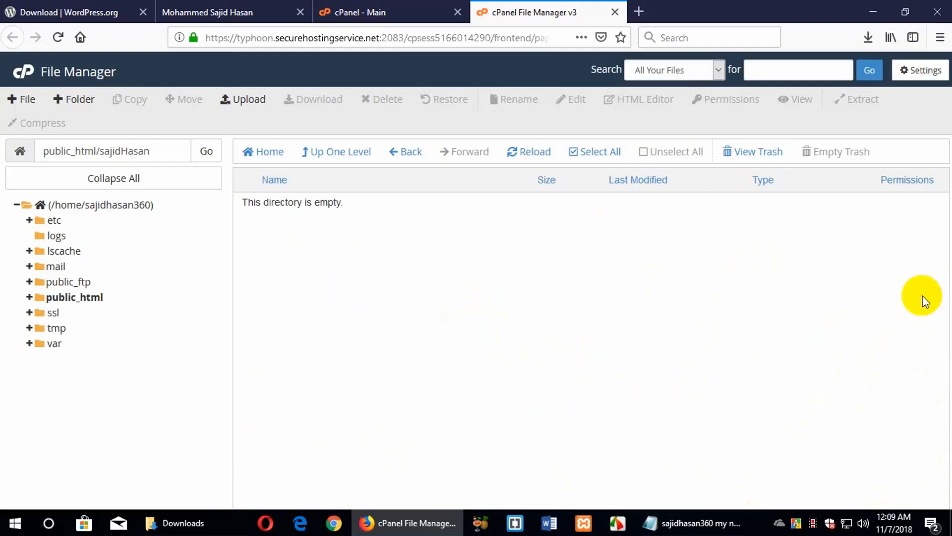
Upload wordpress-4.9.8.zip from Downloads into sajidHasan and go back to the folder listing
left_click(211, 523)
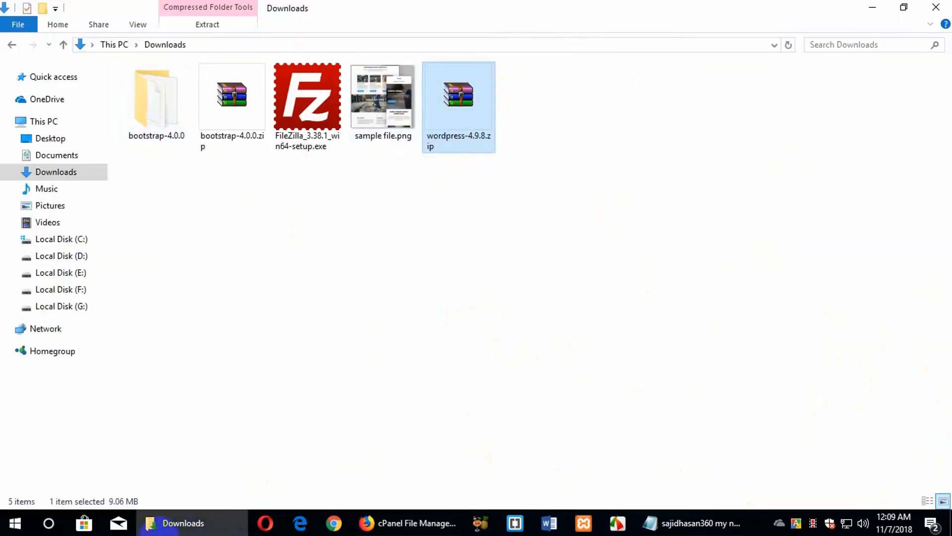
left_click(229, 518)
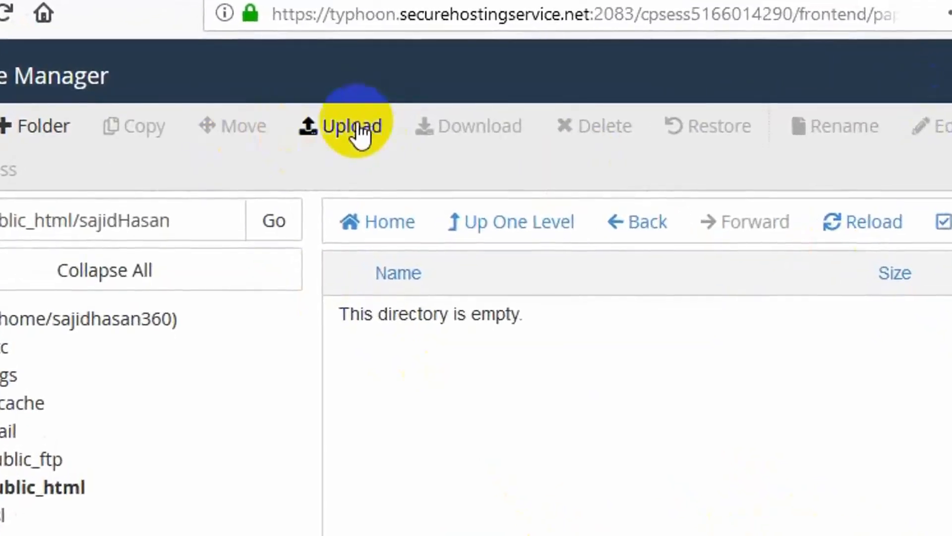
left_click(358, 128)
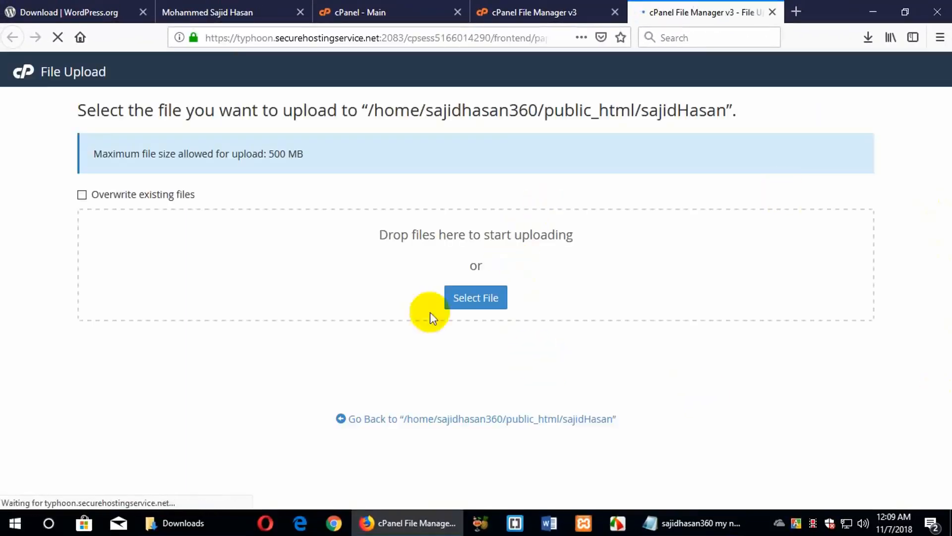
left_click(474, 298)
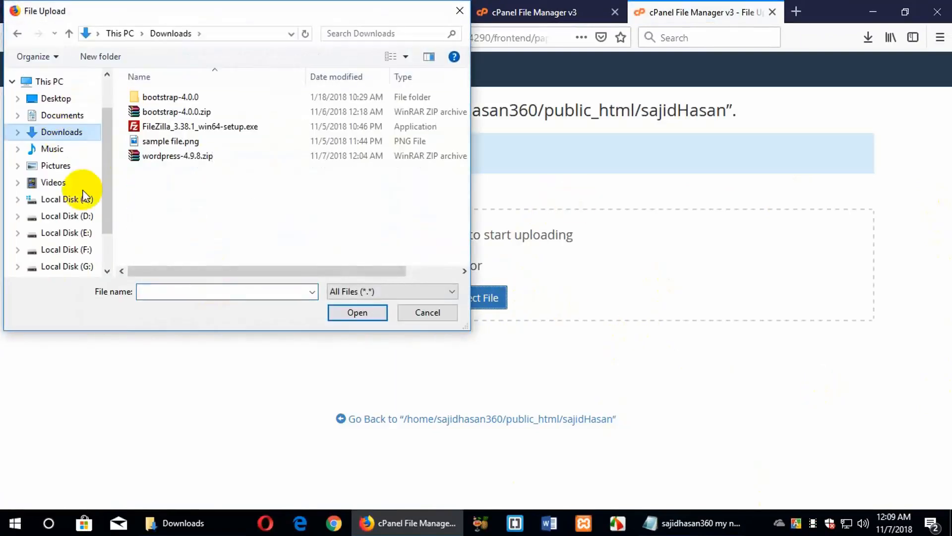
double_click(170, 157)
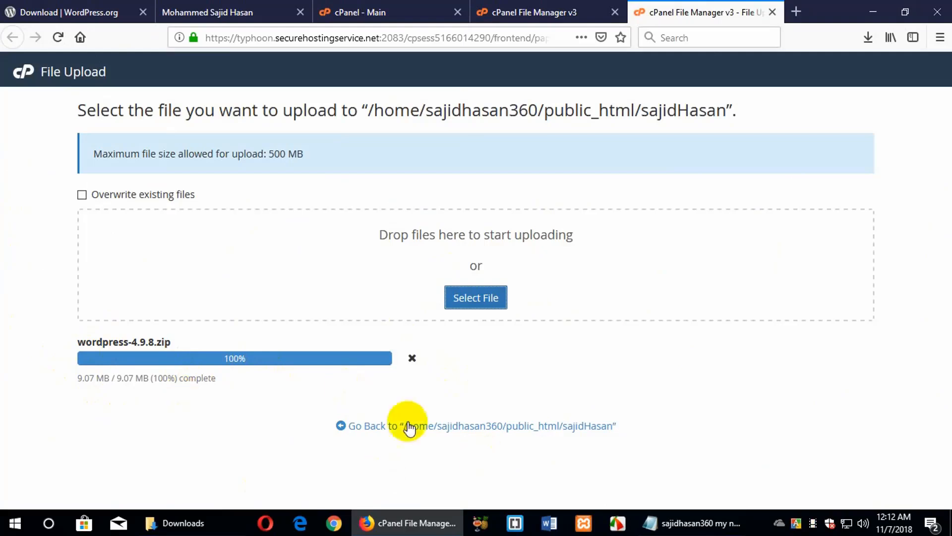
left_click(435, 431)
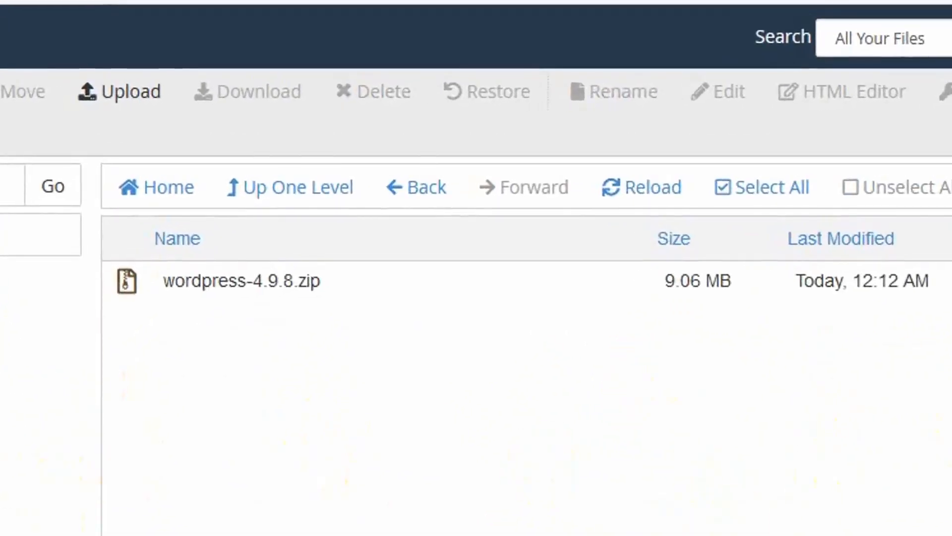
Extract wordpress-4.9.8.zip into public_html/sajidHasan and close the extraction log
left_click(225, 283)
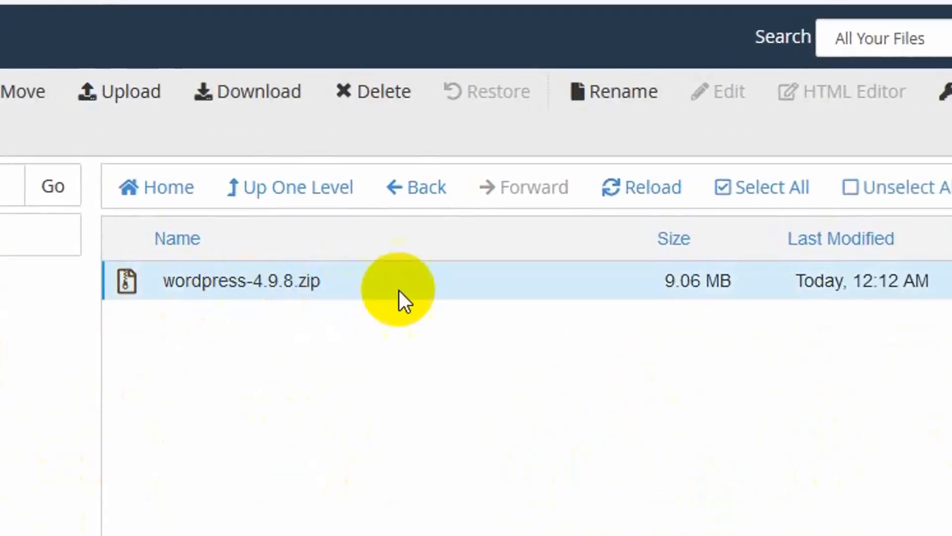
right_click(407, 287)
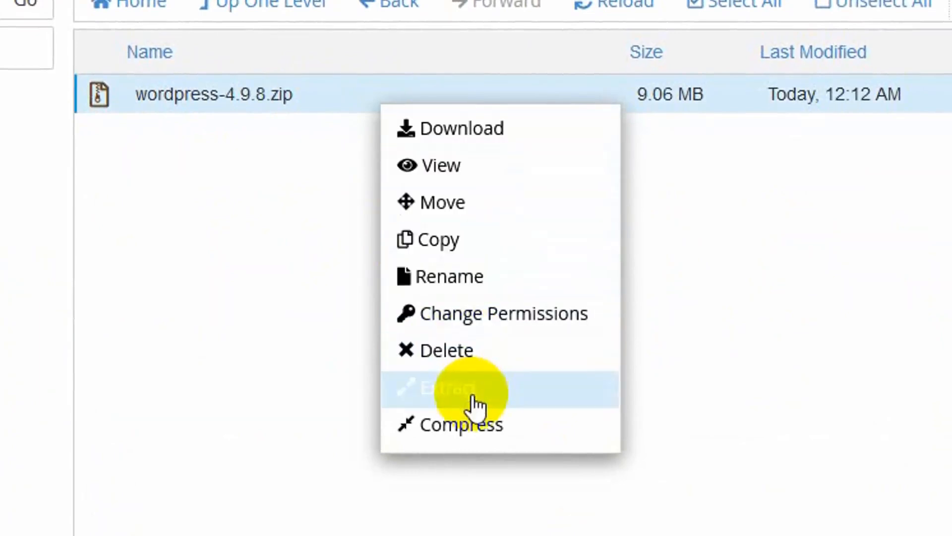
left_click(493, 391)
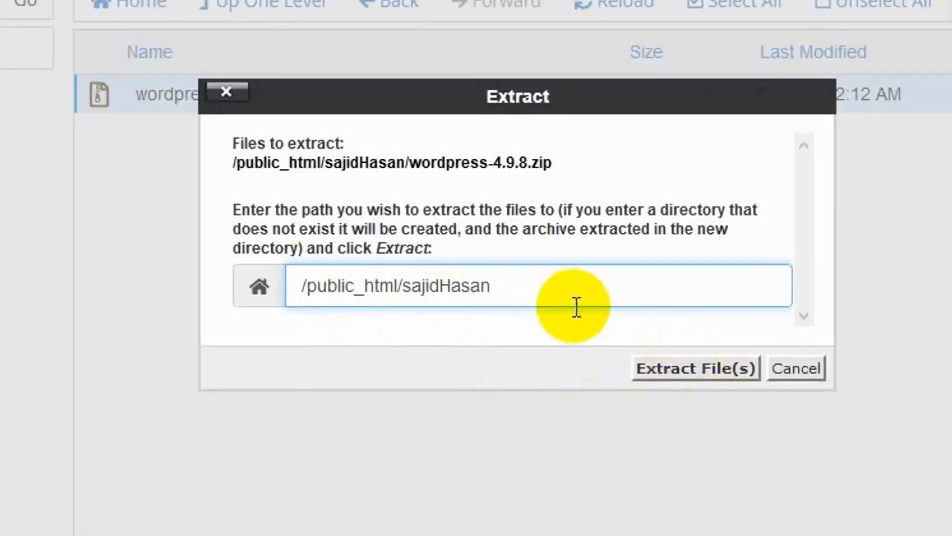
left_click(403, 296)
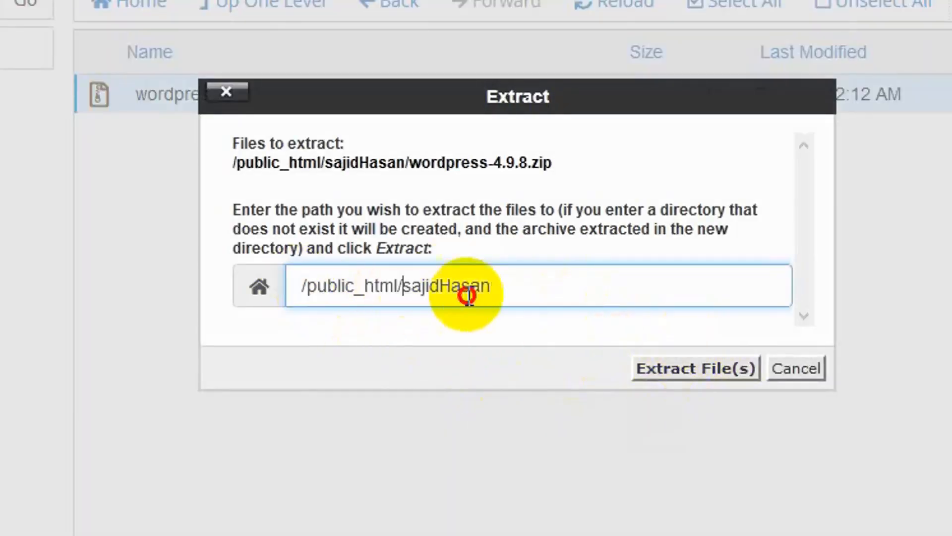
left_click_drag(467, 295, 615, 287)
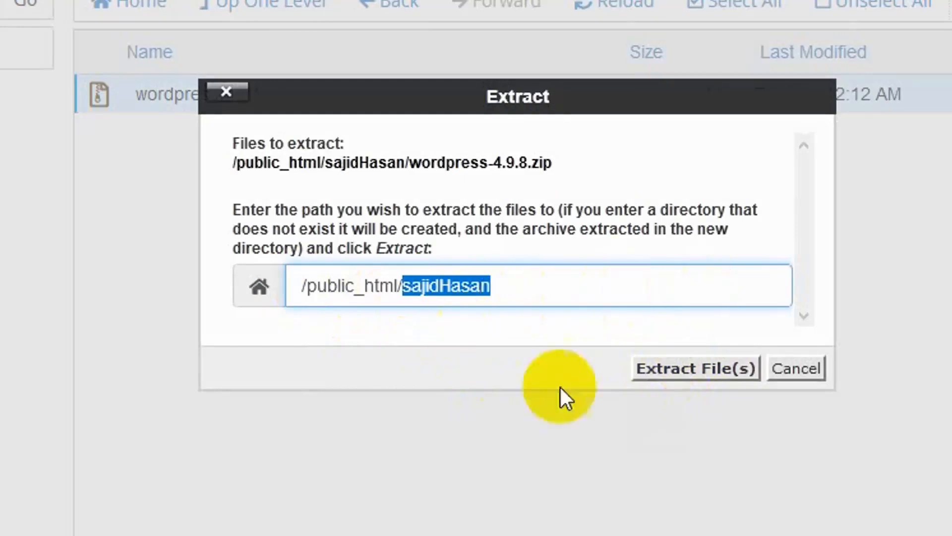
left_click(704, 373)
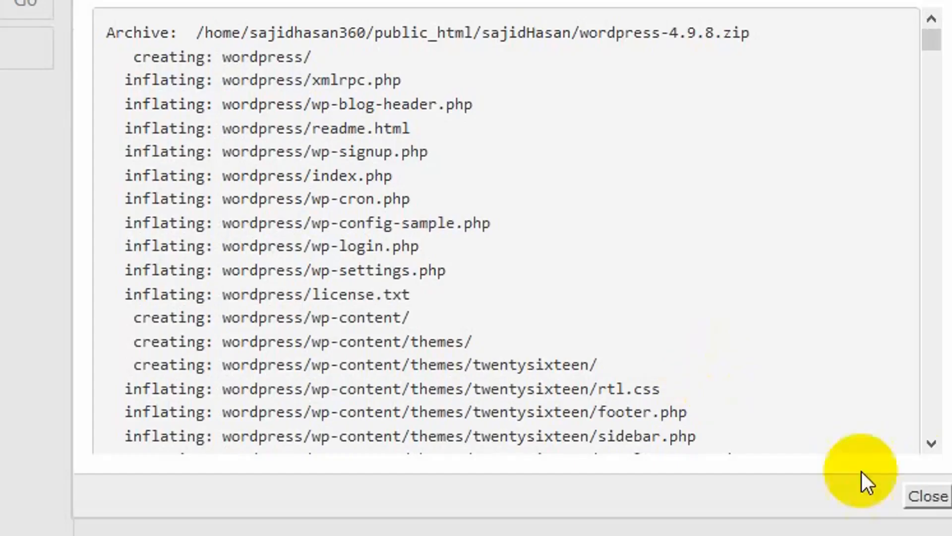
left_click(931, 495)
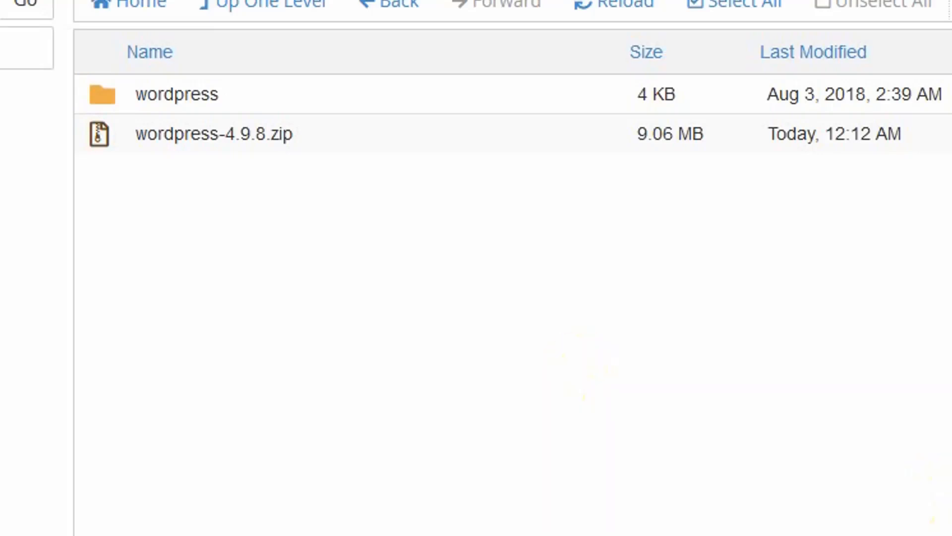
Permanently delete the wordpress-4.9.8.zip archive, skipping the trash
left_click(322, 135)
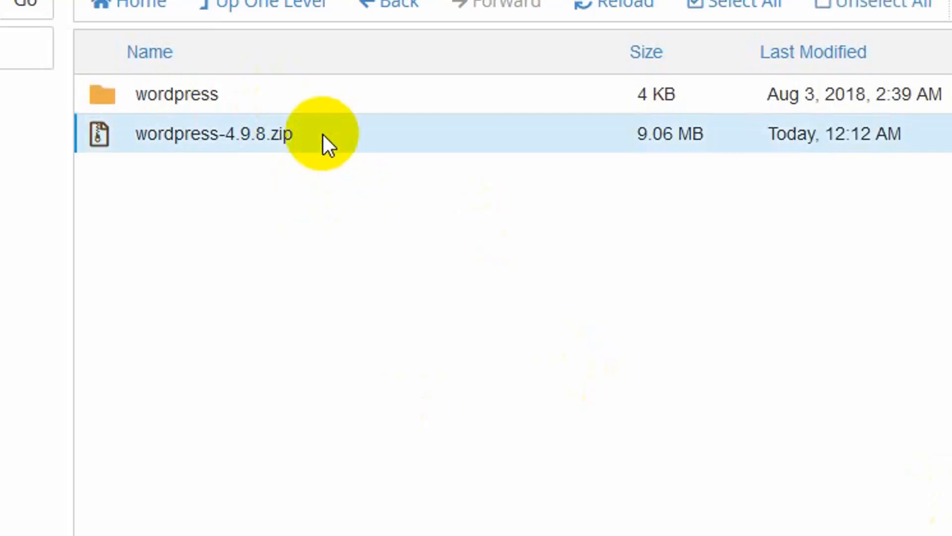
key("Delete")
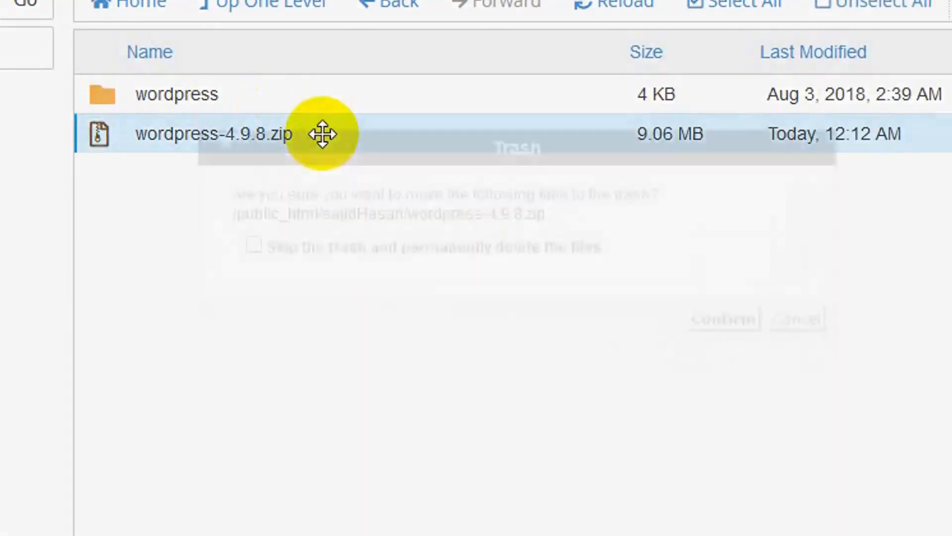
left_click(347, 248)
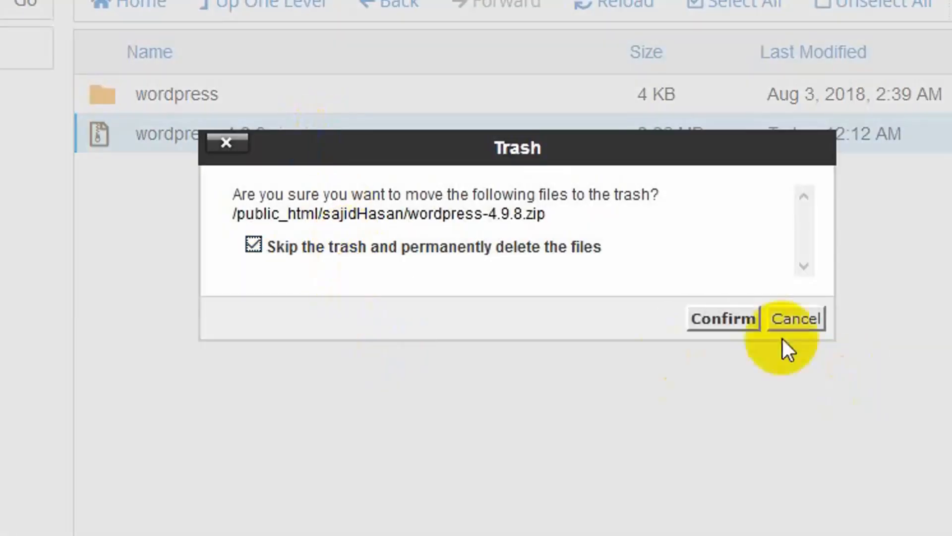
left_click(726, 320)
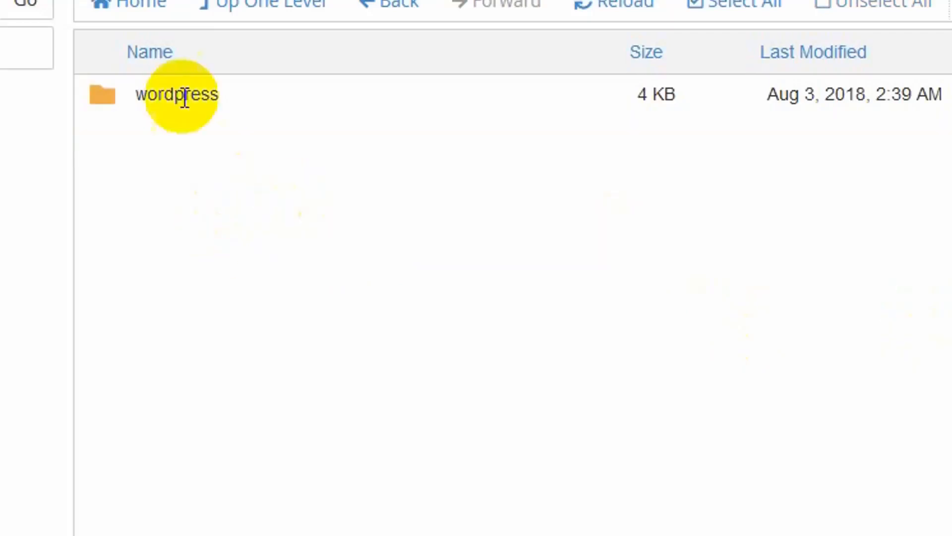
left_click(263, 97)
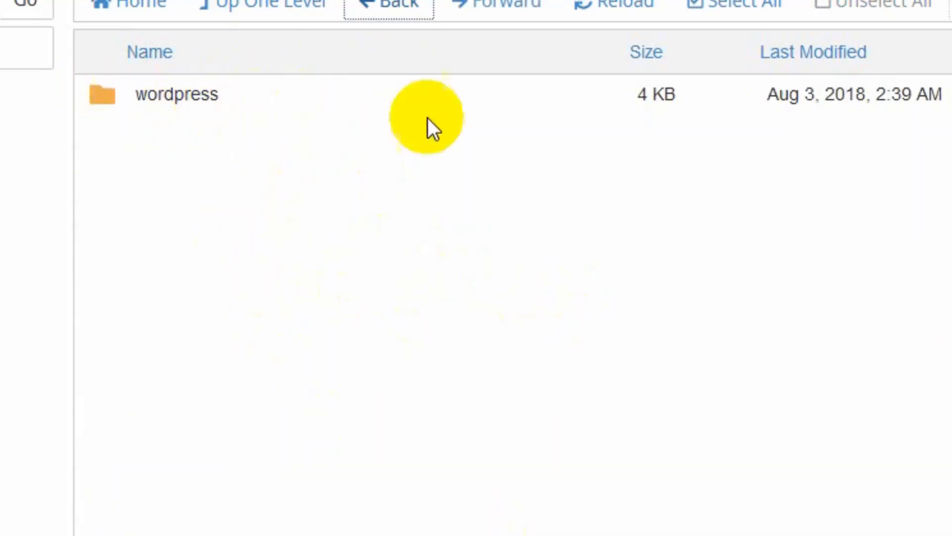
Move wp-admin through license.txt from the wordpress subfolder up into sajidHasan
double_click(257, 95)
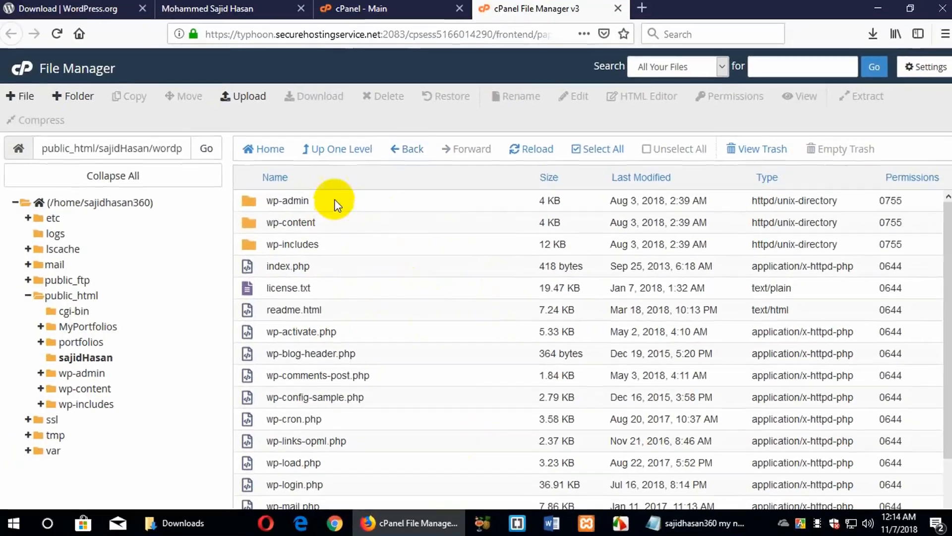
left_click(336, 201)
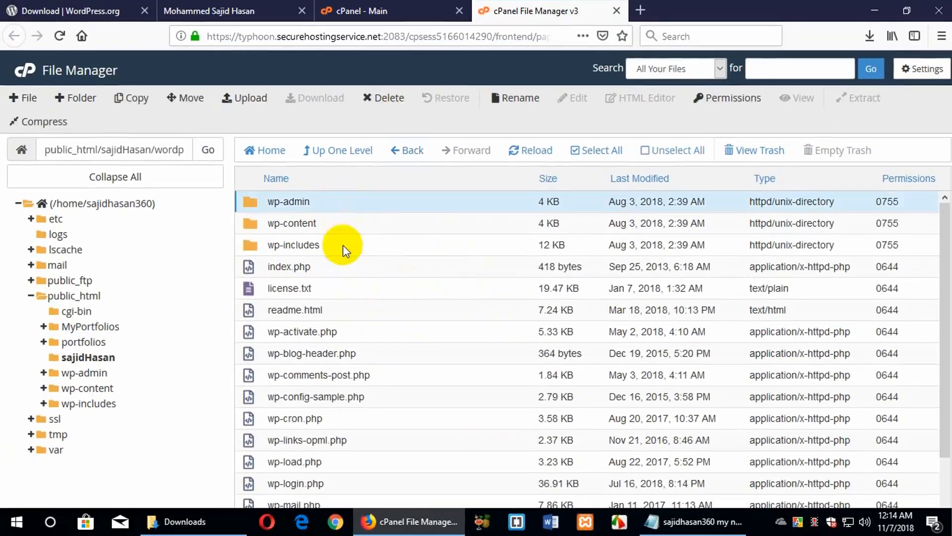
left_click_drag(346, 250, 451, 493)
right_click(451, 493)
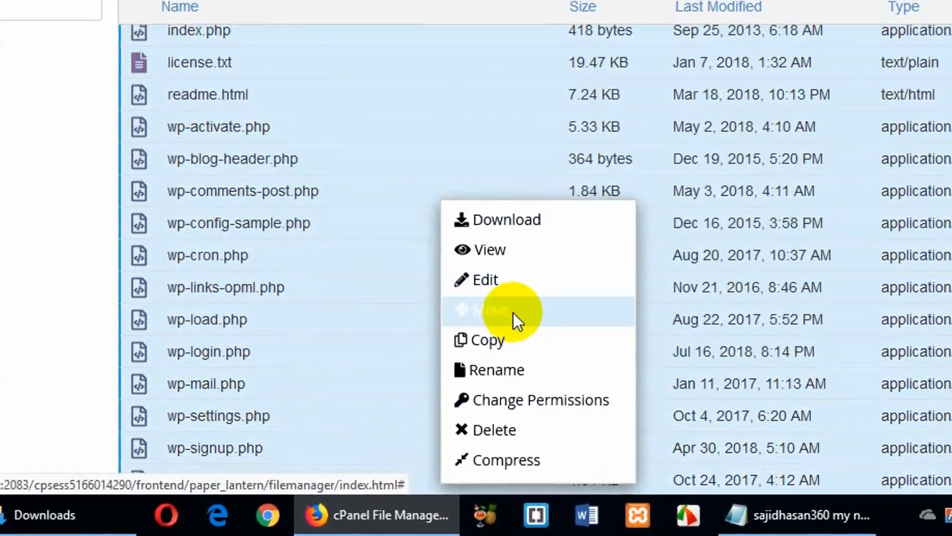
left_click(513, 312)
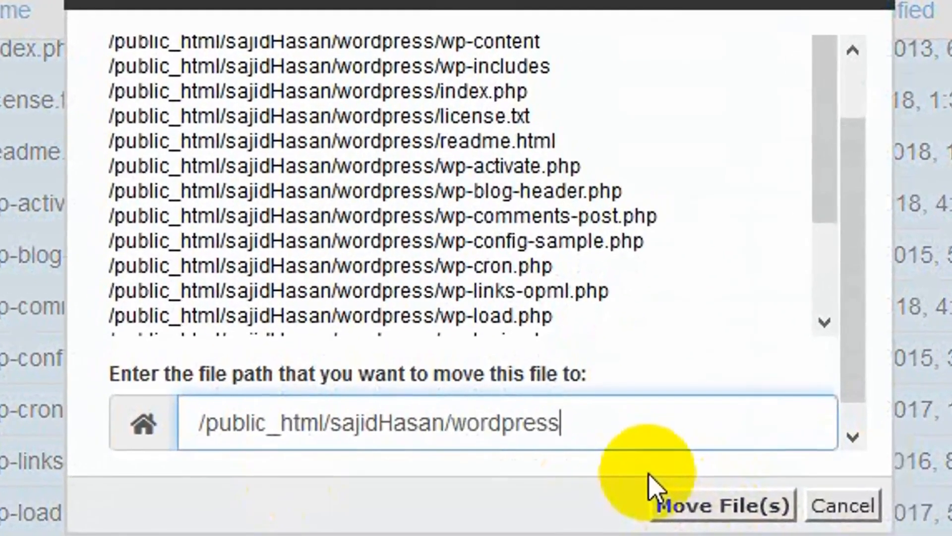
key("BackSpace")
key("BackSpace")
key("BackSpace")
key("BackSpace")
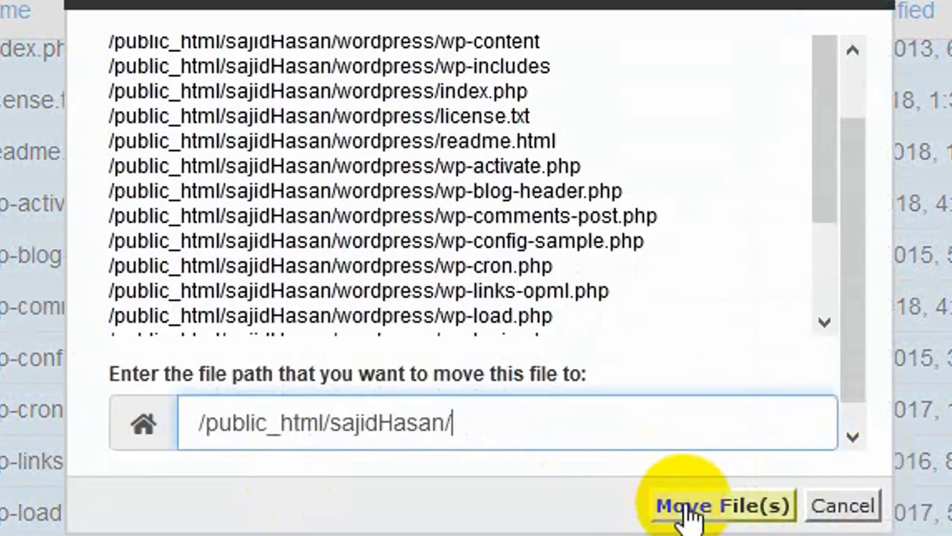
left_click(664, 503)
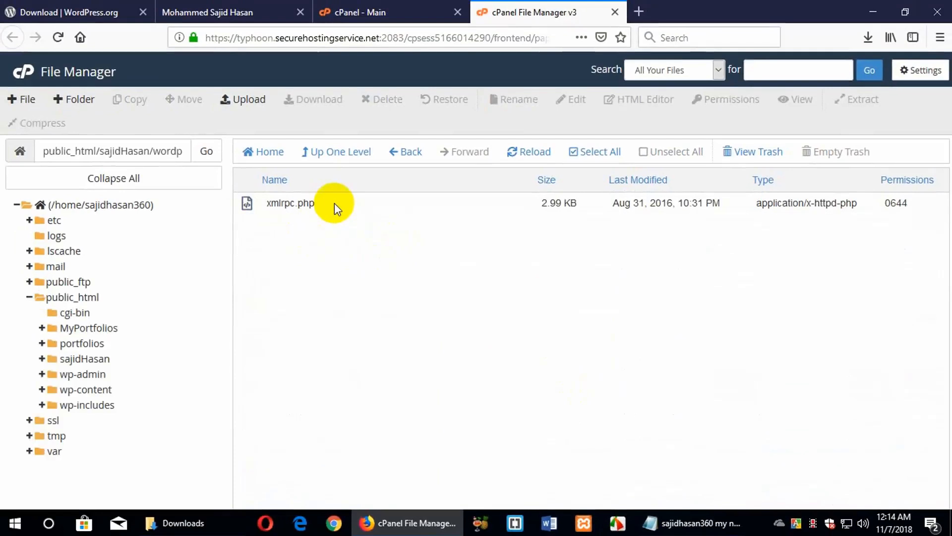
Move the leftover xmlrpc.php up into sajidHasan as well
left_click(334, 204)
right_click(334, 204)
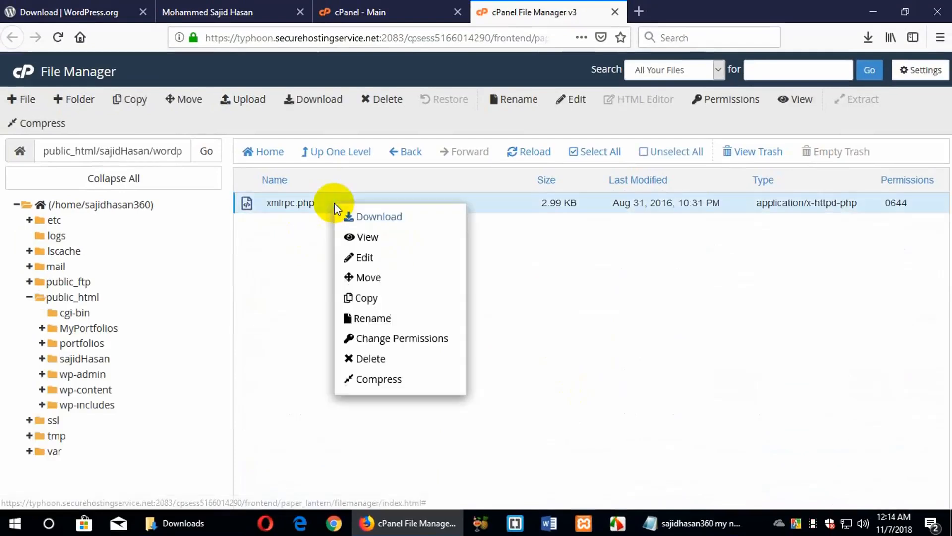
left_click(372, 277)
left_click(550, 292)
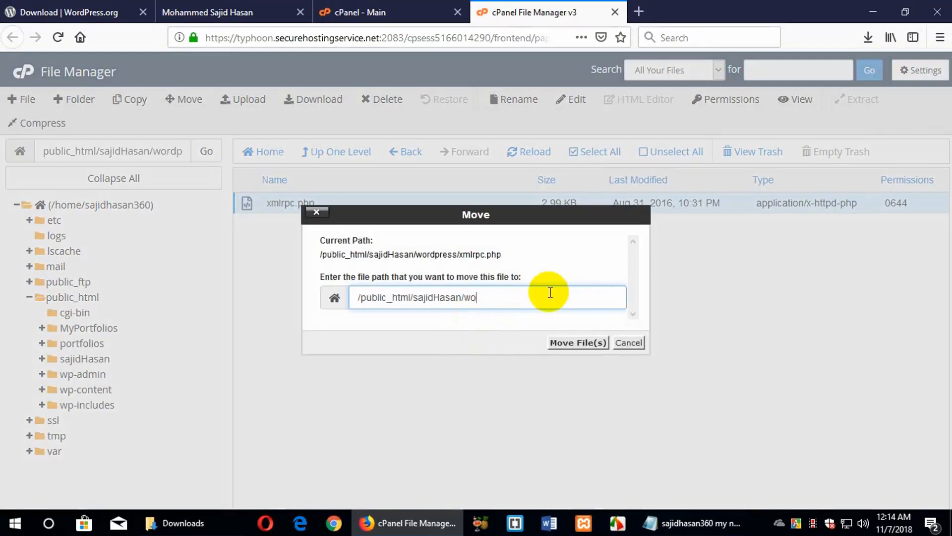
left_click(557, 342)
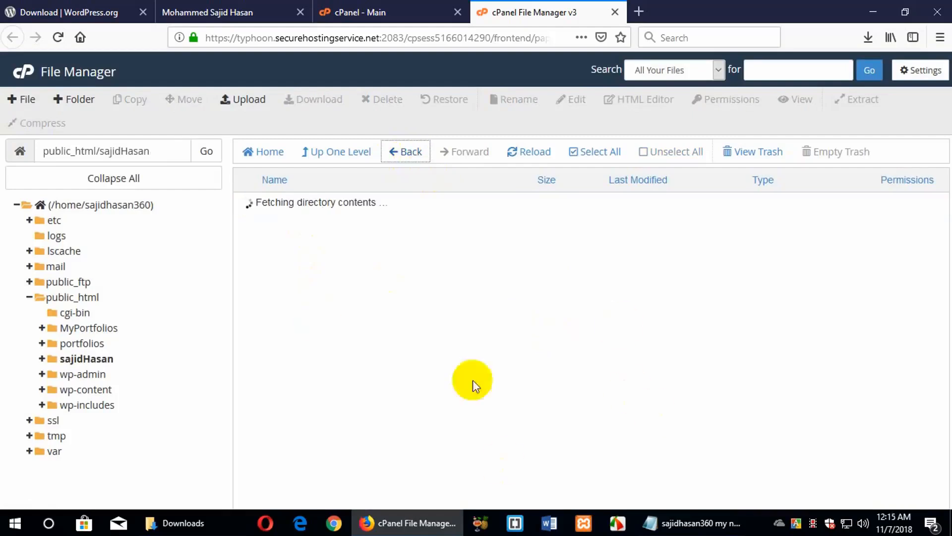
scroll(361, 377, "down", 2)
scroll(361, 394, "up", 2)
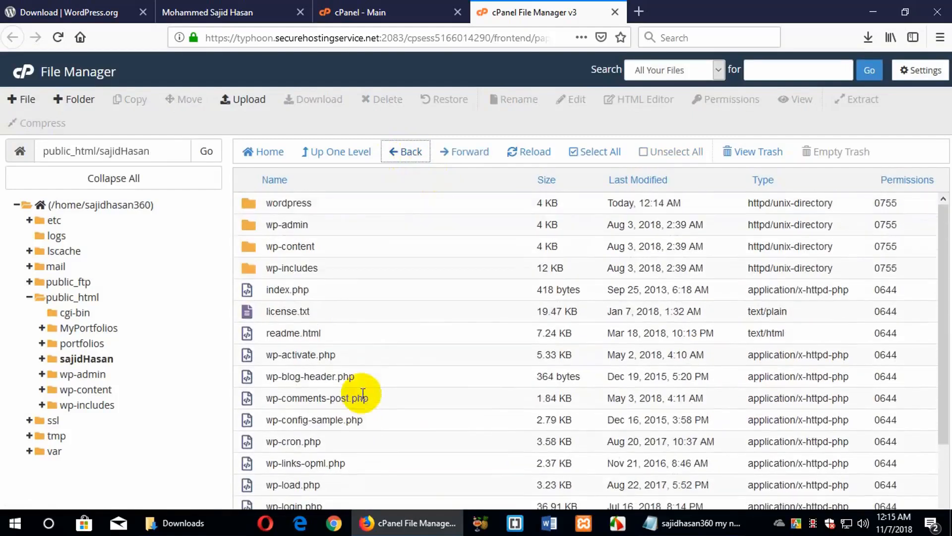
scroll(428, 312, "down", 1)
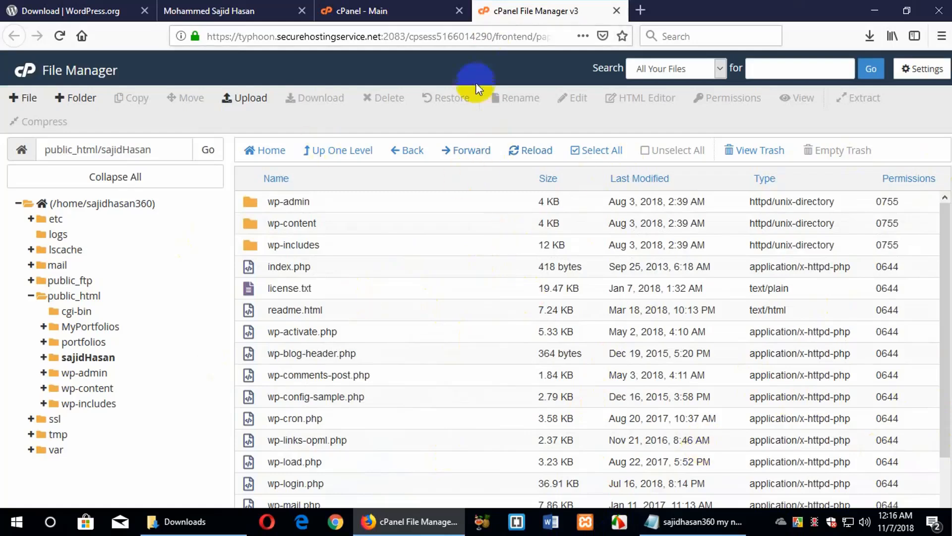
Go from the cPanel home page to the MySQL Databases page
left_click(377, 10)
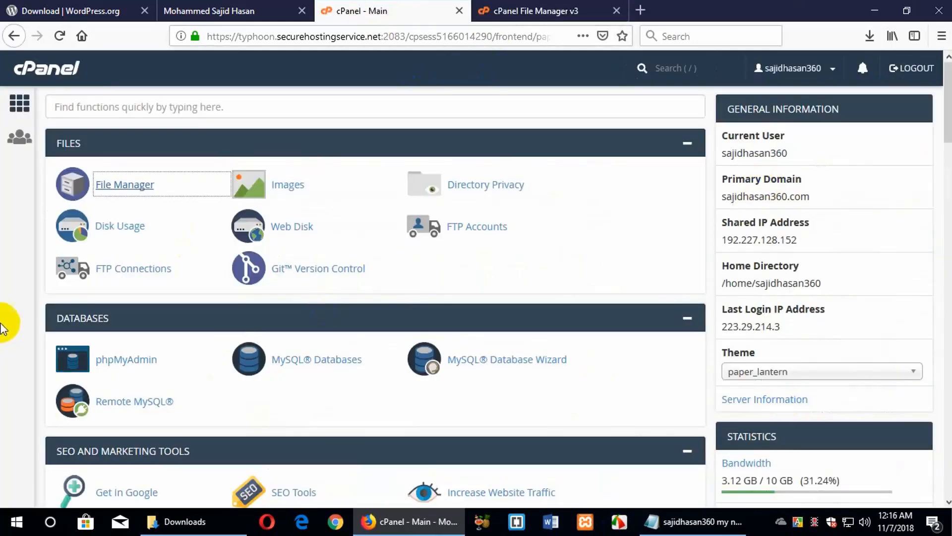
scroll(431, 254, "down", 3)
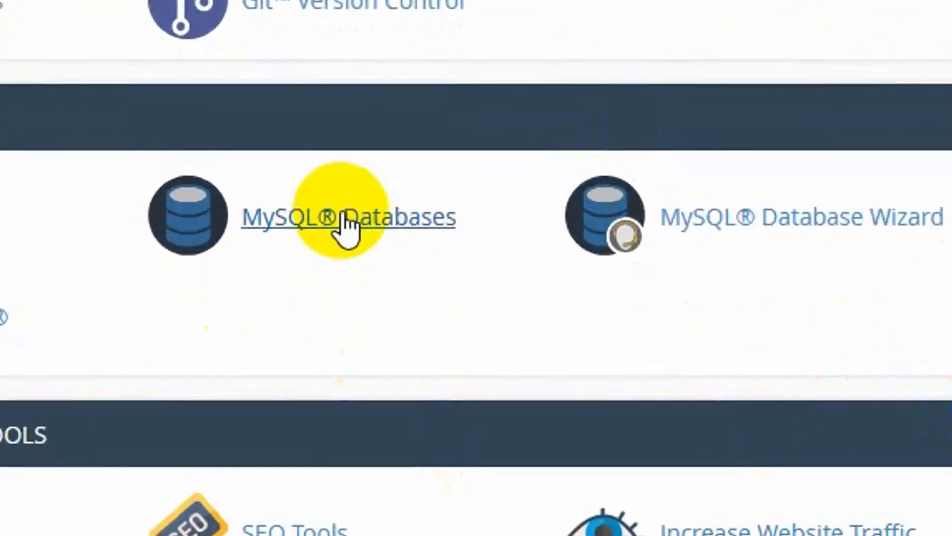
left_click(347, 226)
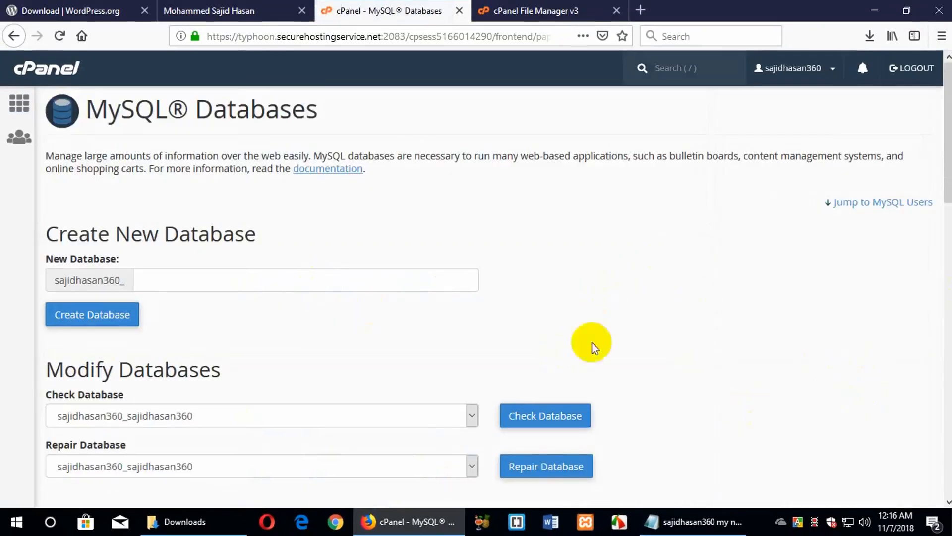
left_click(18, 42)
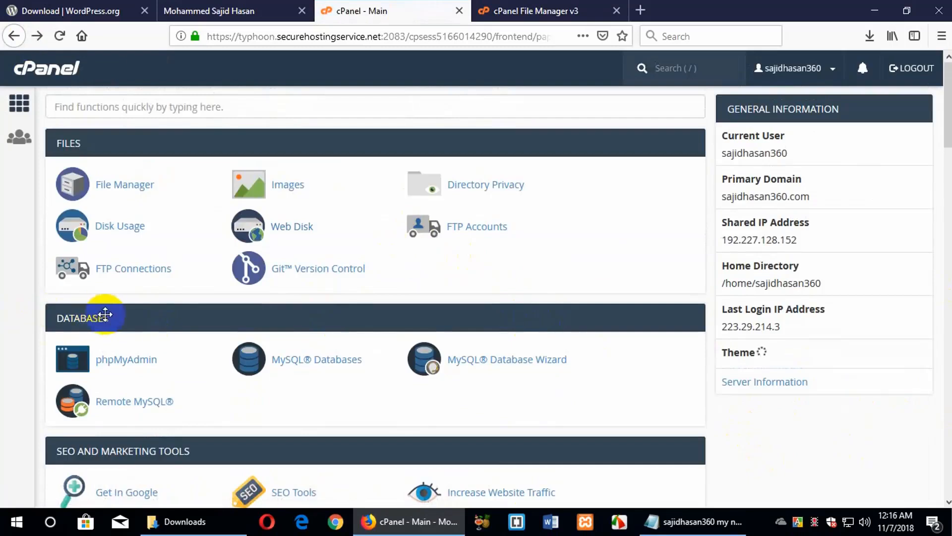
left_click(314, 367)
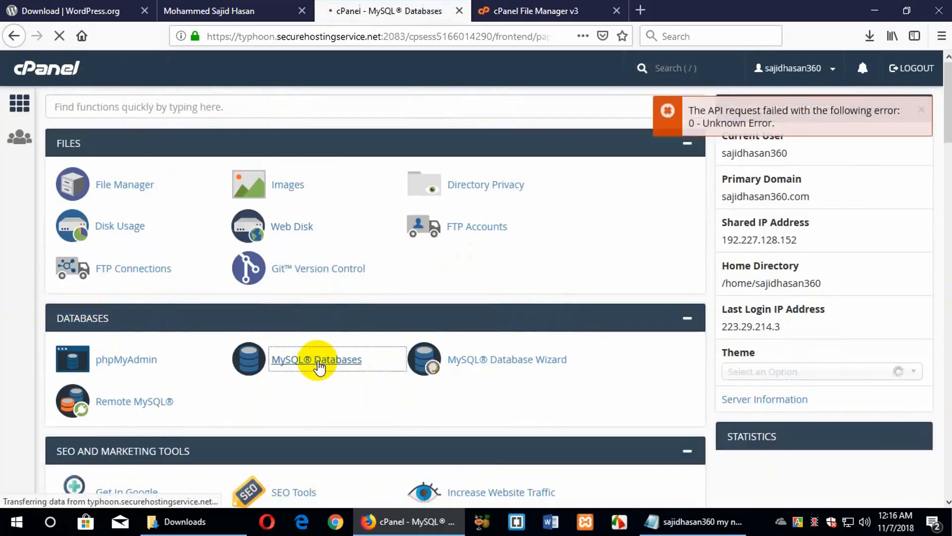
scroll(684, 236, "down", 5)
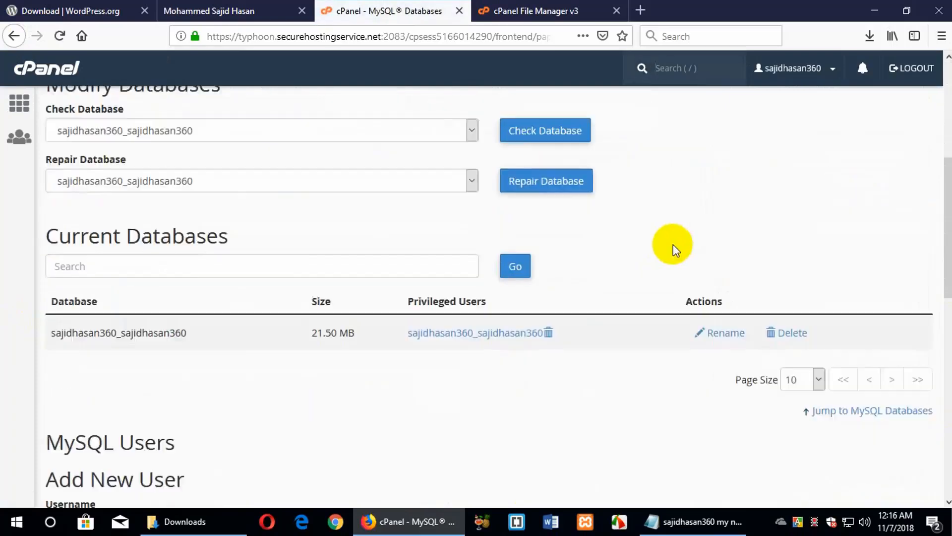
scroll(674, 244, "up", 5)
Create a new database named sajidTest and return to the Current Databases list
left_click(182, 279)
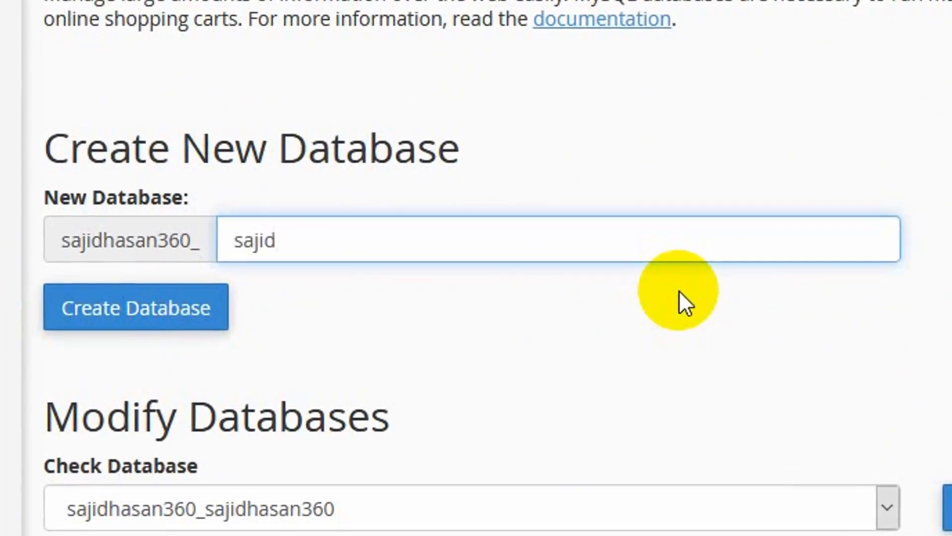
type("sajidTest")
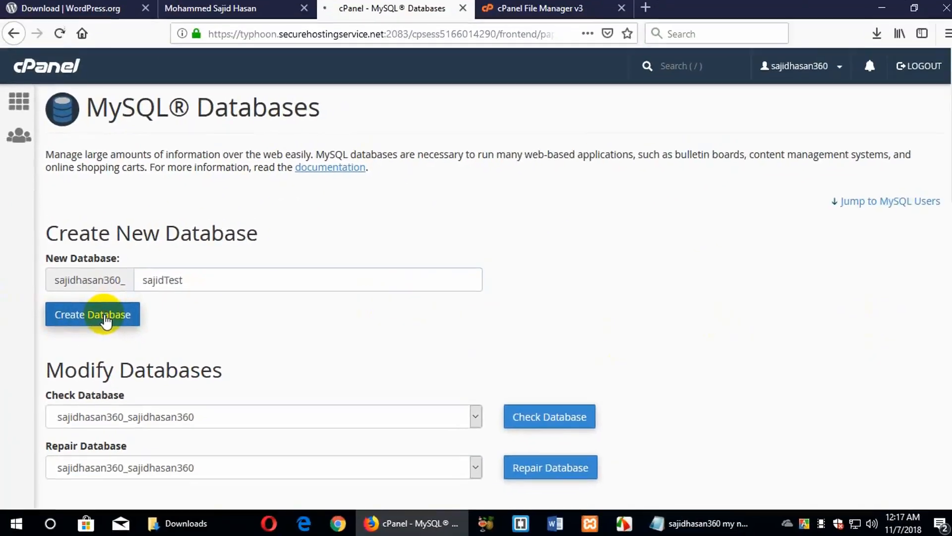
left_click(161, 317)
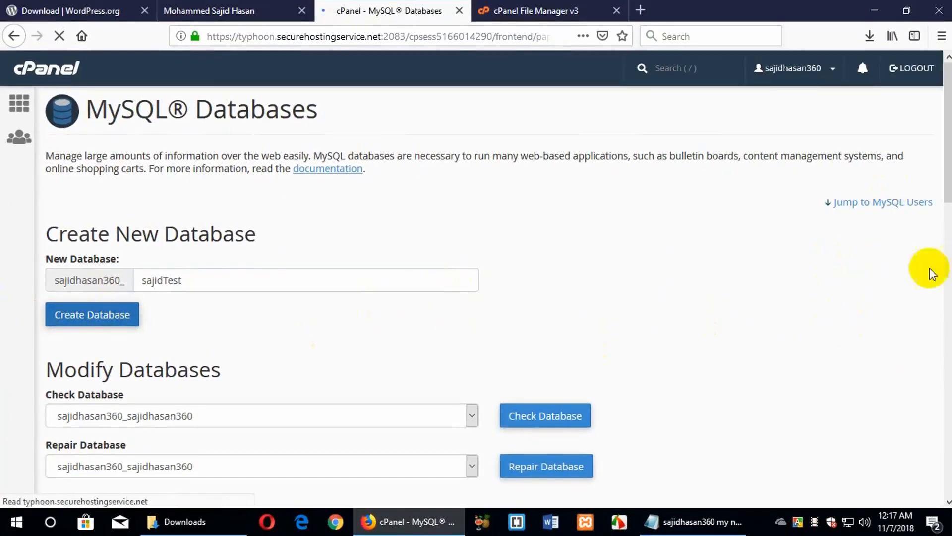
left_click(492, 211)
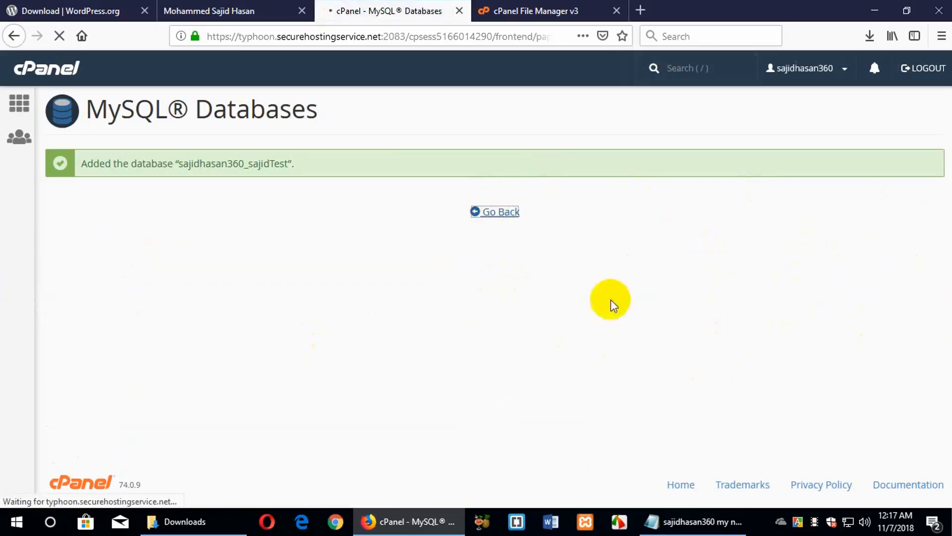
scroll(814, 336, "down", 5)
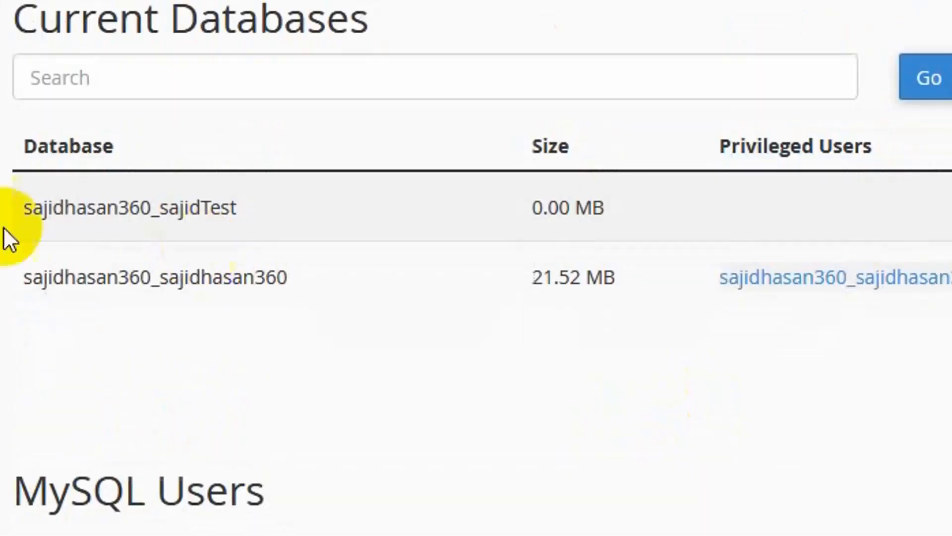
scroll(780, 270, "down", 5)
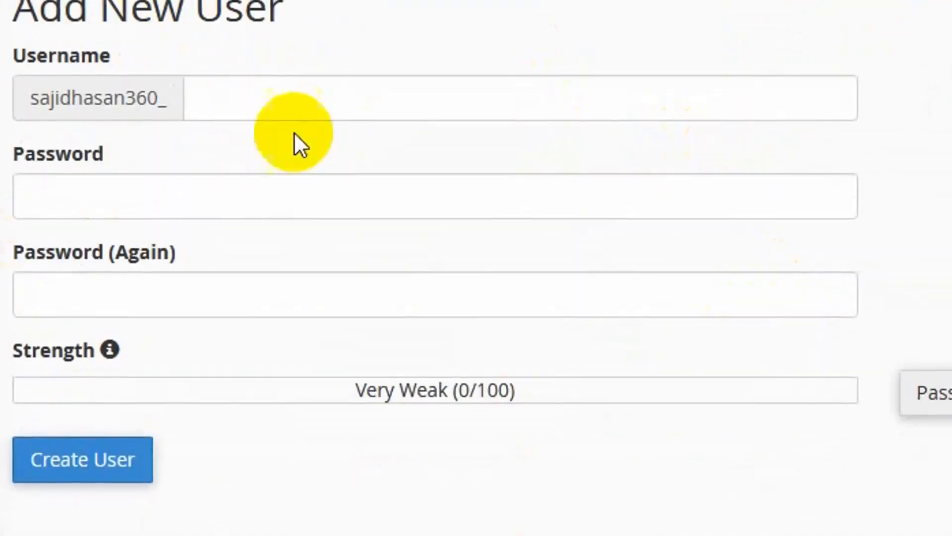
Name the new MySQL user with the _test suffix and fill in a generated strong password
left_click(319, 87)
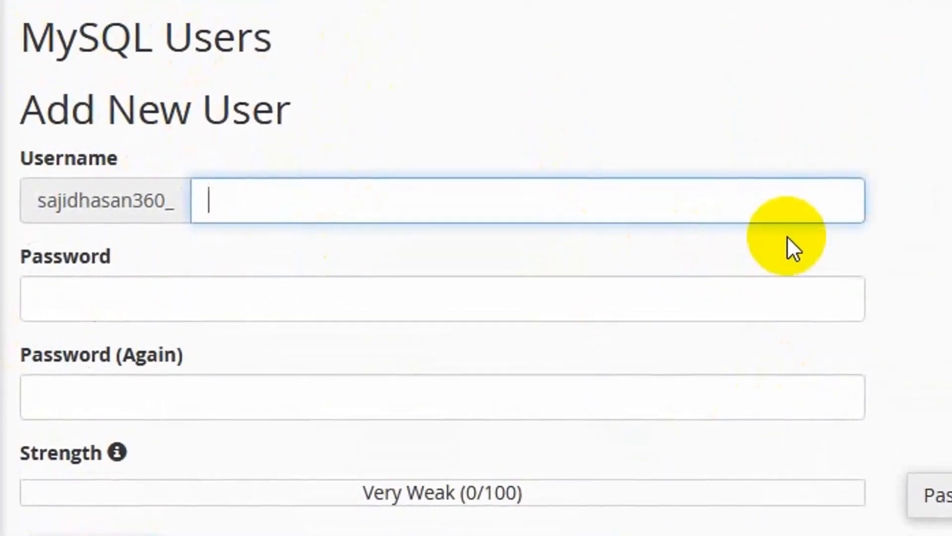
type("test")
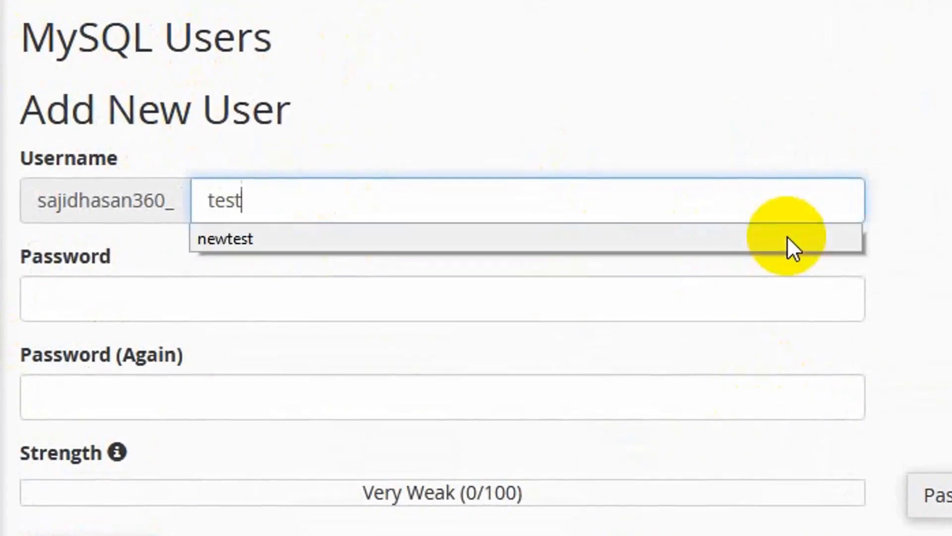
left_click(187, 291)
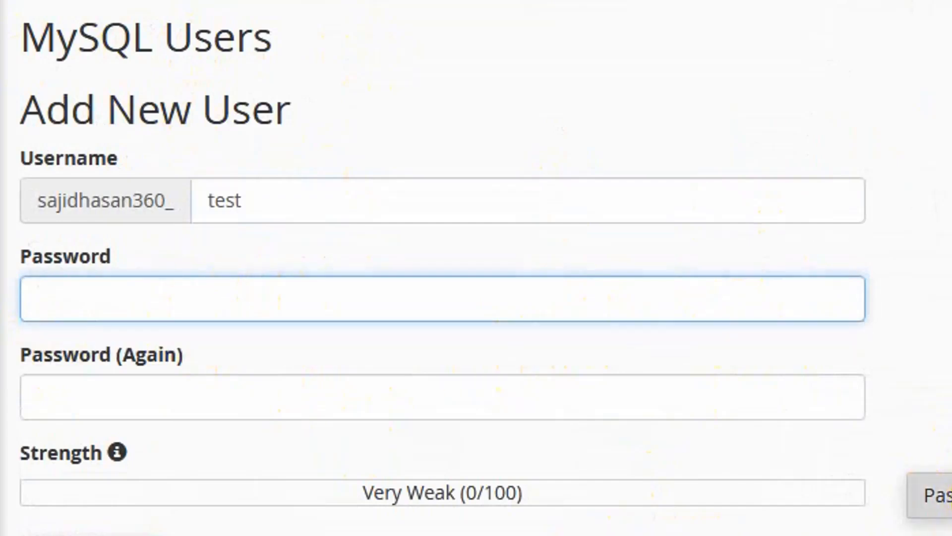
left_click(930, 494)
left_click_drag(787, 255, 478, 254)
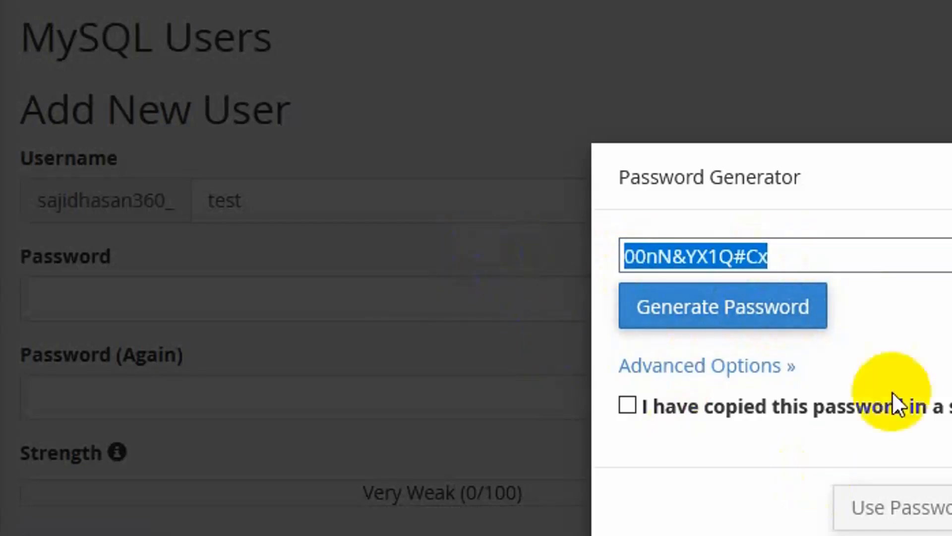
left_click(626, 404)
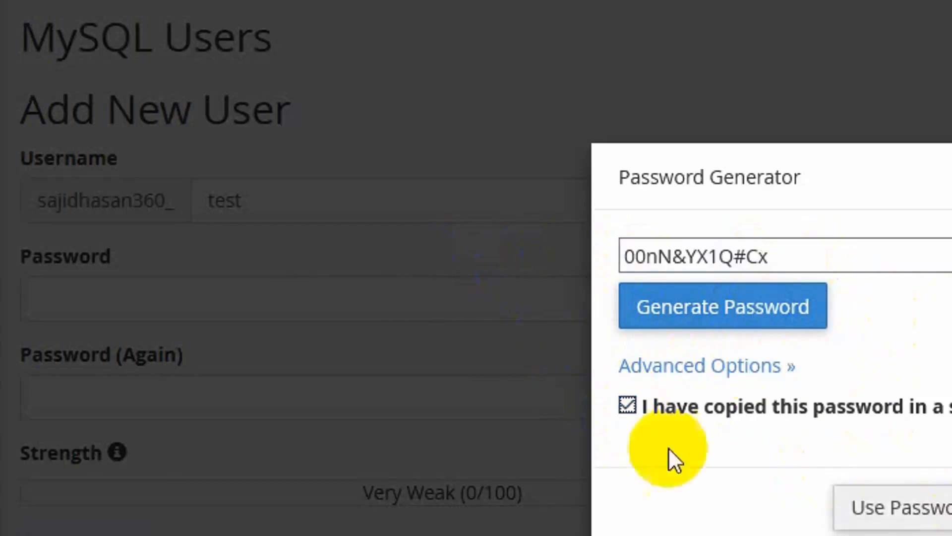
left_click(884, 513)
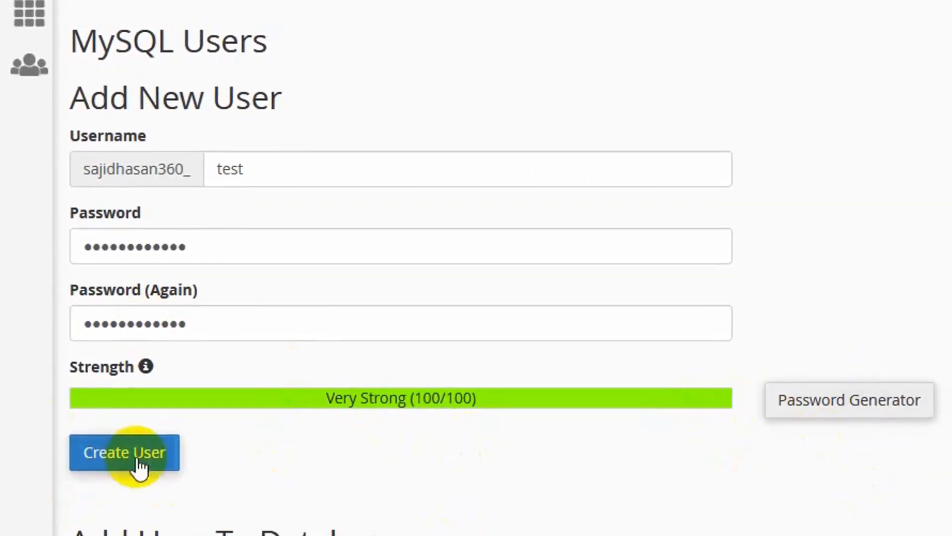
Check both password fields and create the MySQL user
left_click_drag(181, 251, 34, 245)
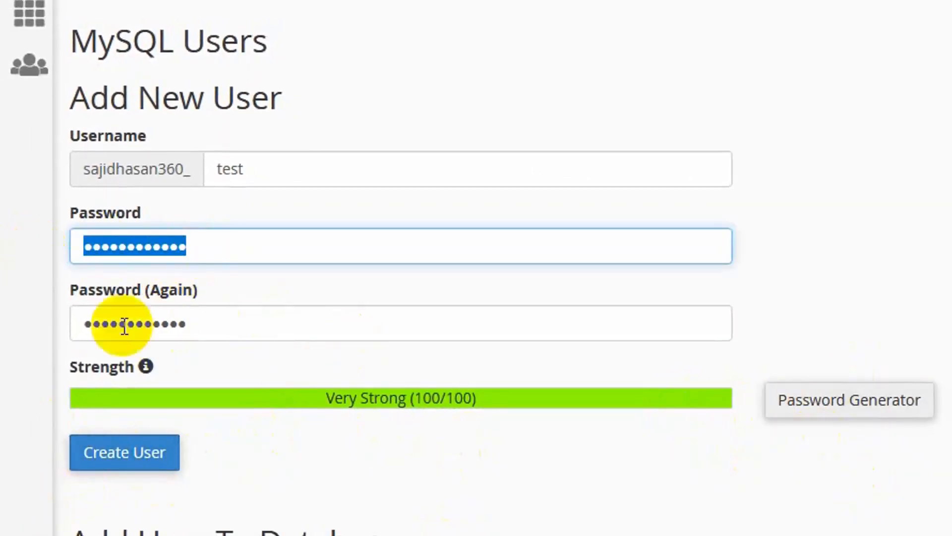
left_click(167, 328)
left_click_drag(168, 327, 81, 330)
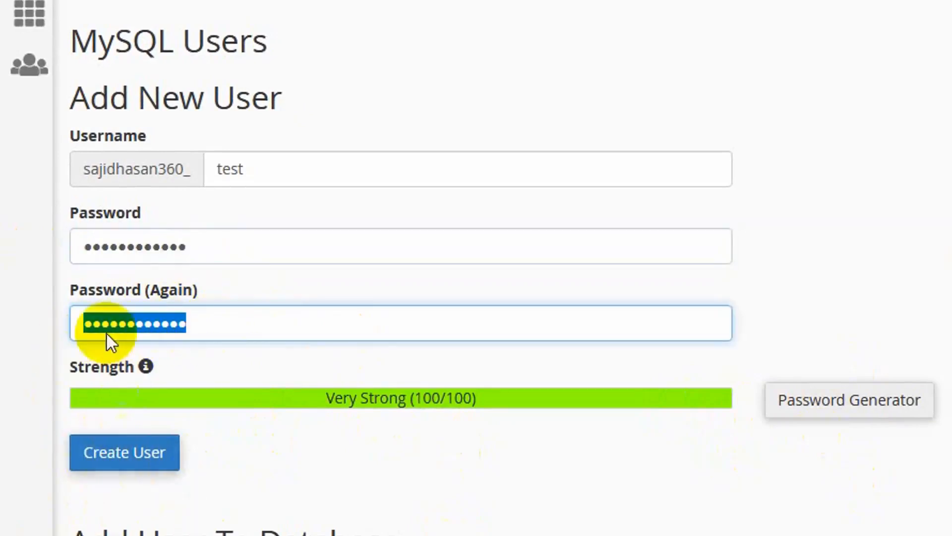
left_click(223, 323)
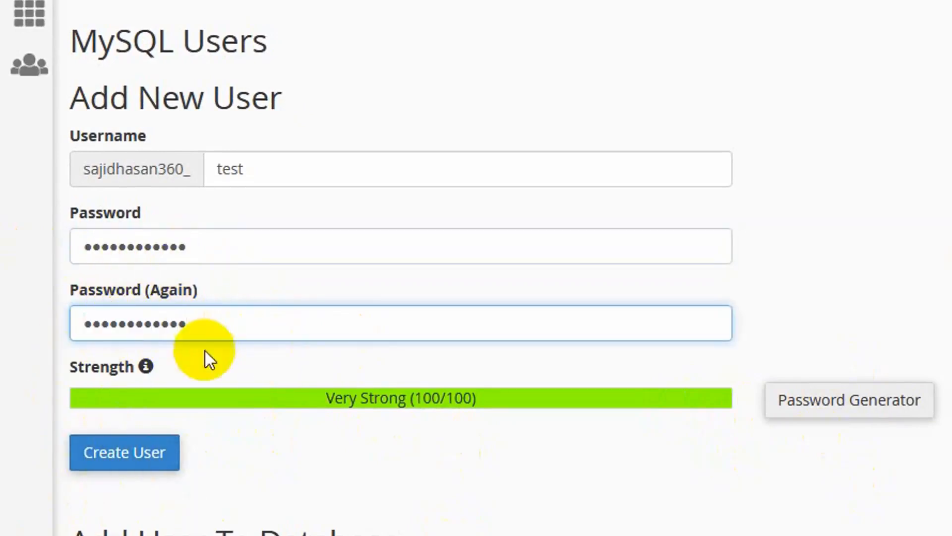
left_click(124, 452)
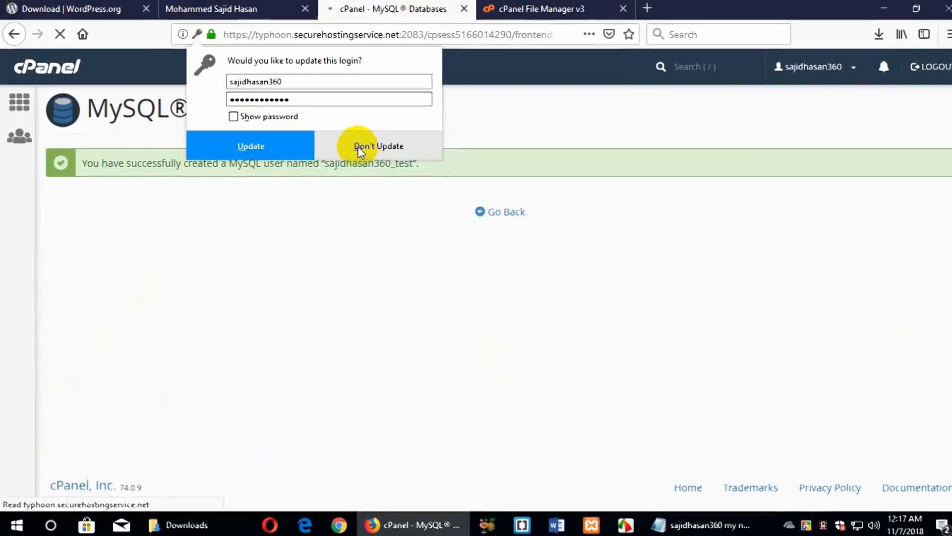
Decline Firefox's login update and go back to the MySQL Databases page
left_click(322, 110)
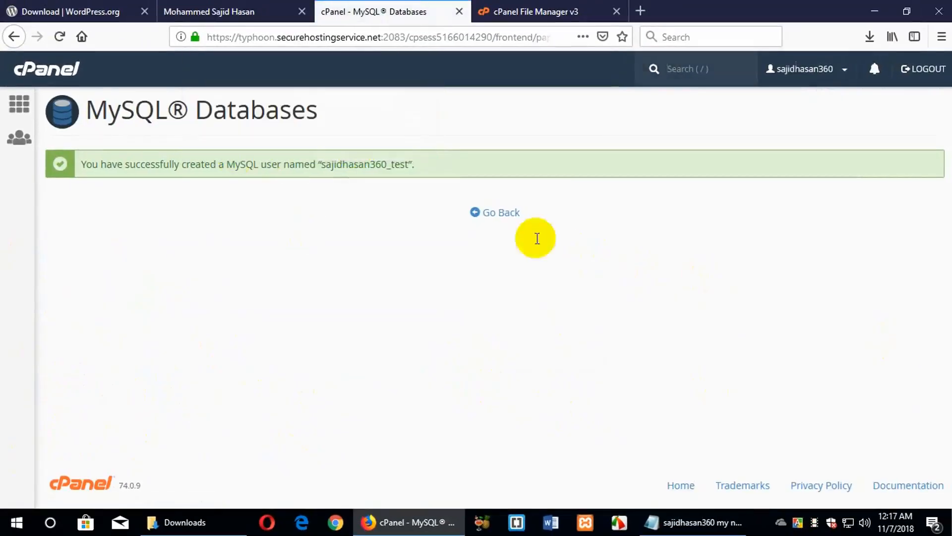
left_click(496, 214)
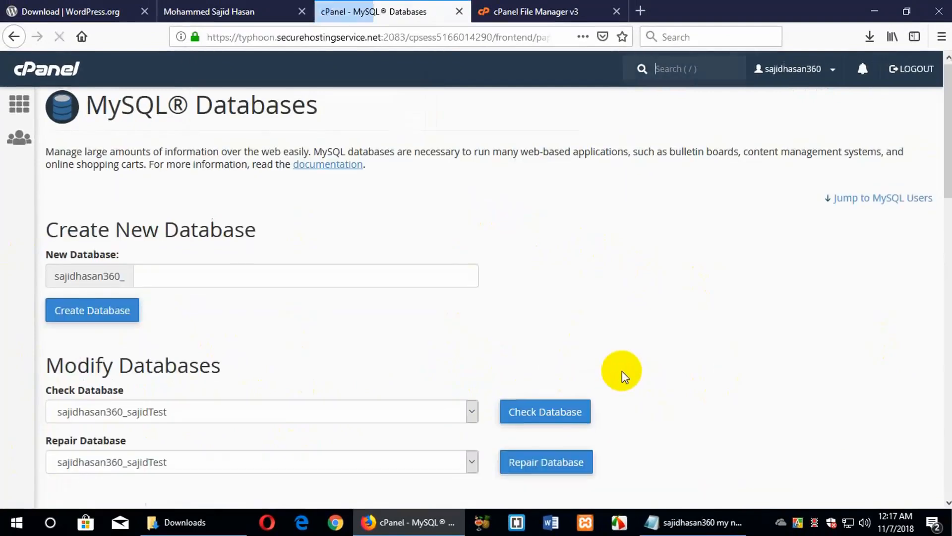
scroll(622, 371, "down", 15)
scroll(622, 371, "up", 3)
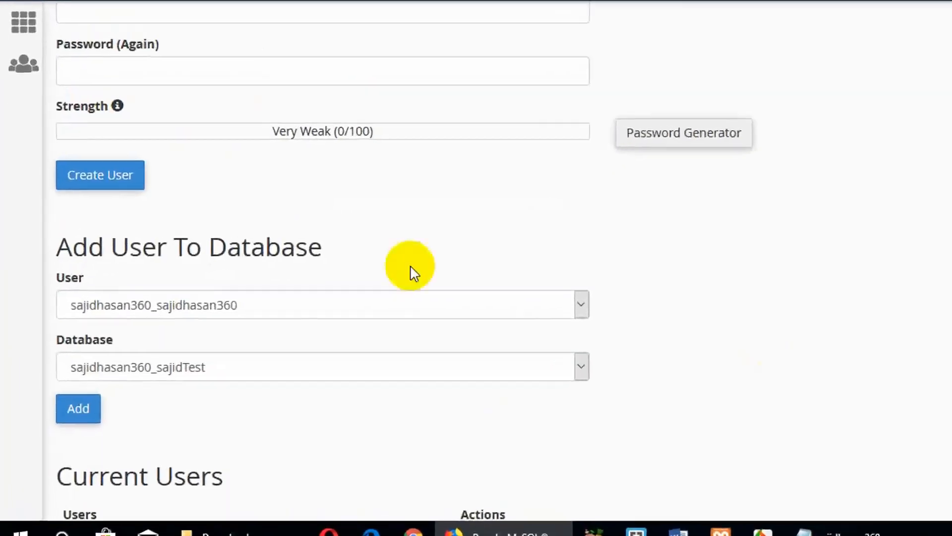
scroll(593, 320, "up", 5)
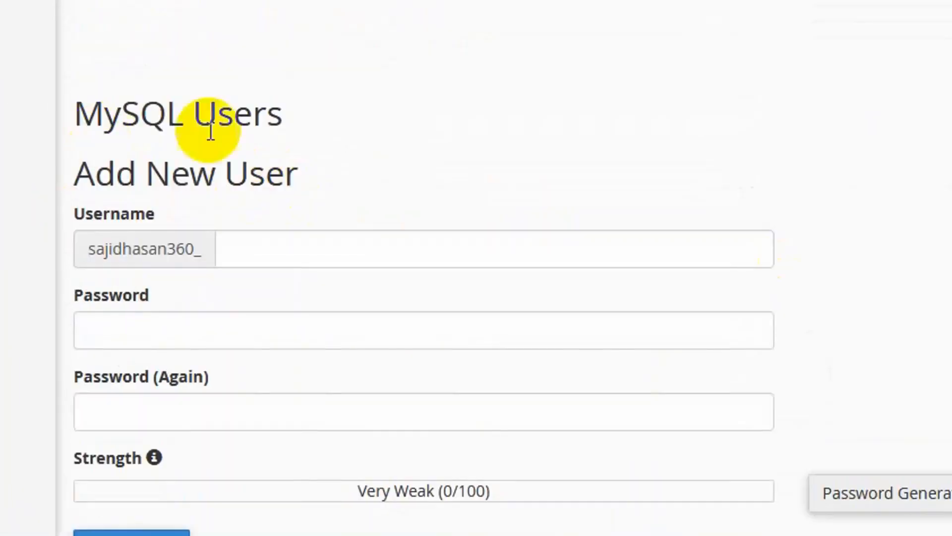
scroll(210, 132, "up", 15)
scroll(253, 163, "down", 18)
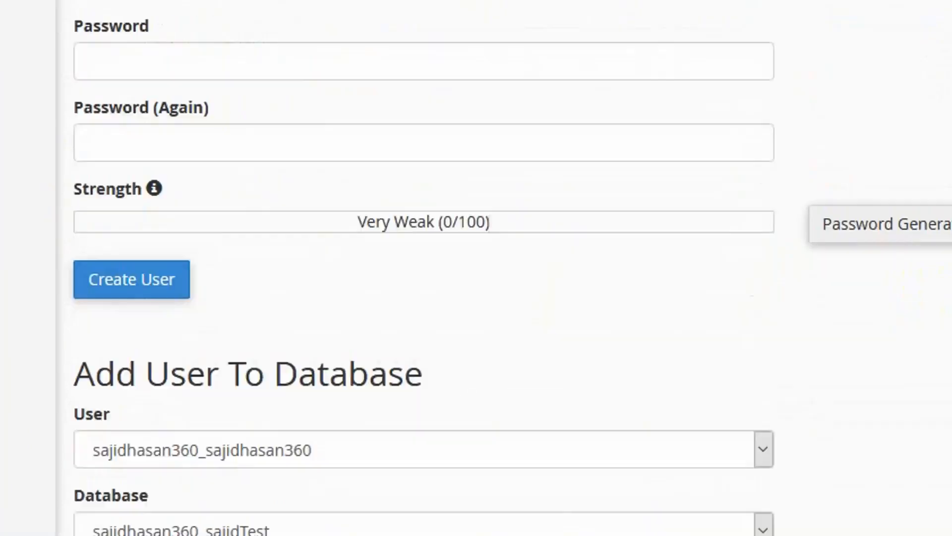
scroll(807, 143, "down", 5)
scroll(323, 68, "up", 2)
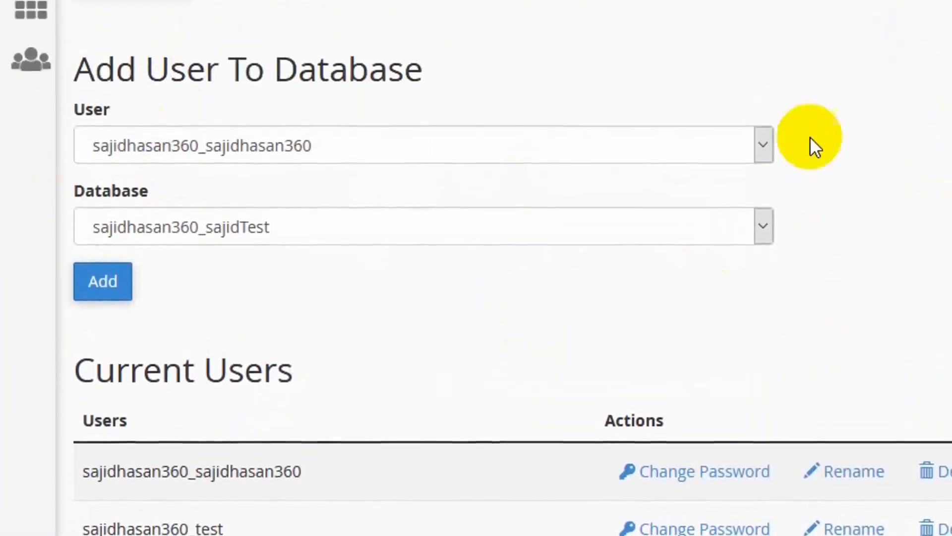
Add the account's main MySQL user to the sajidTest database
left_click(764, 144)
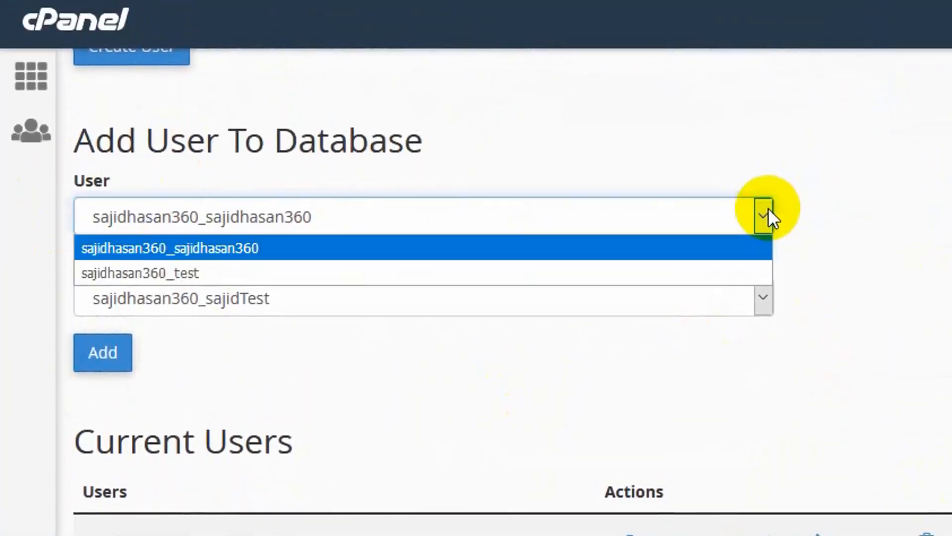
left_click(690, 286)
left_click(769, 301)
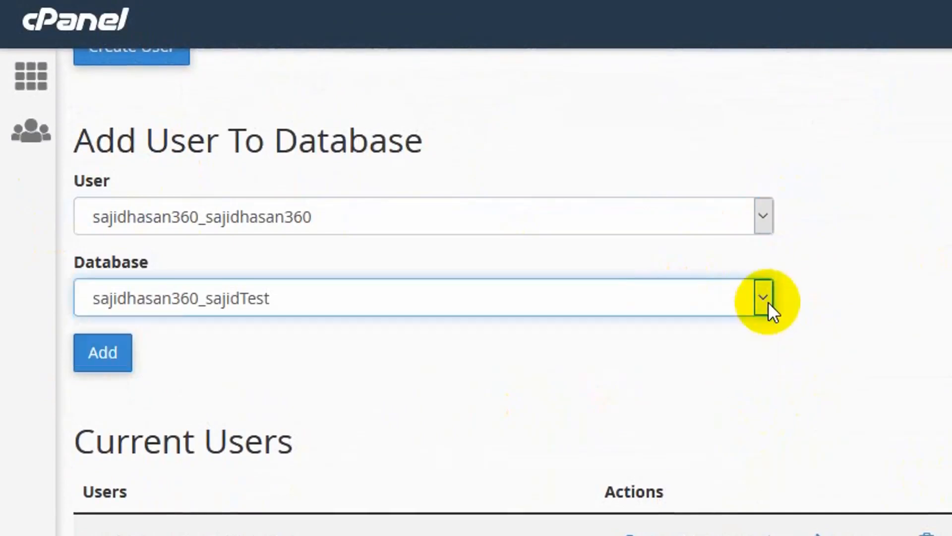
left_click(769, 301)
left_click(228, 328)
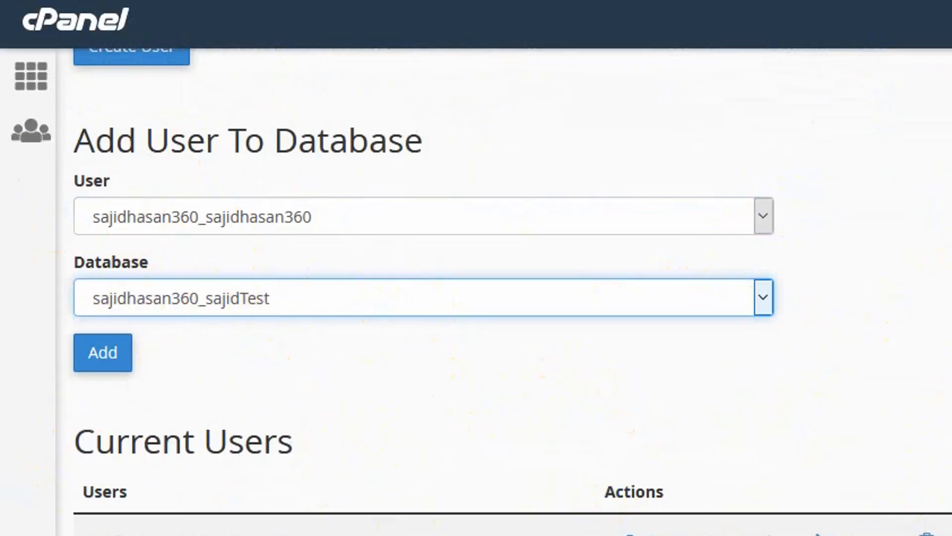
left_click(118, 355)
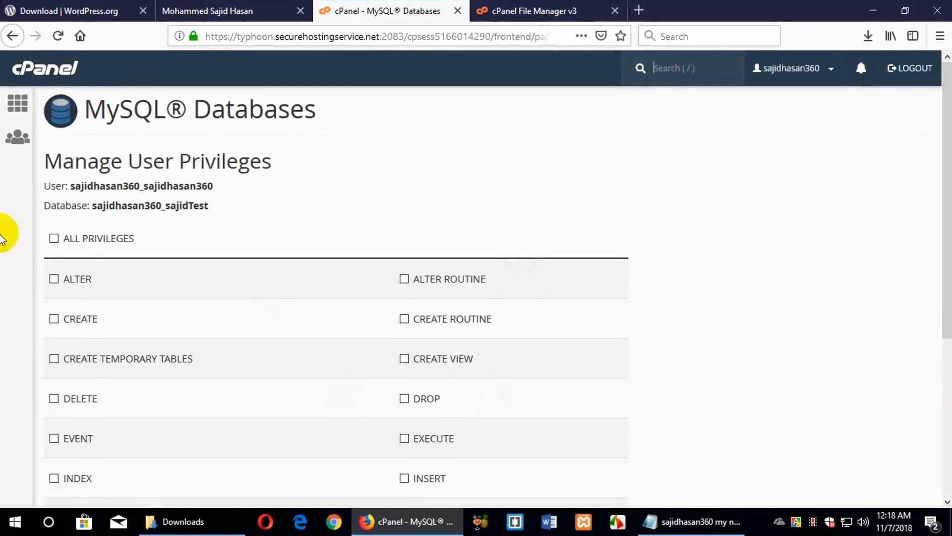
Grant the user ALL PRIVILEGES on sajidTest and save the changes
left_click(90, 243)
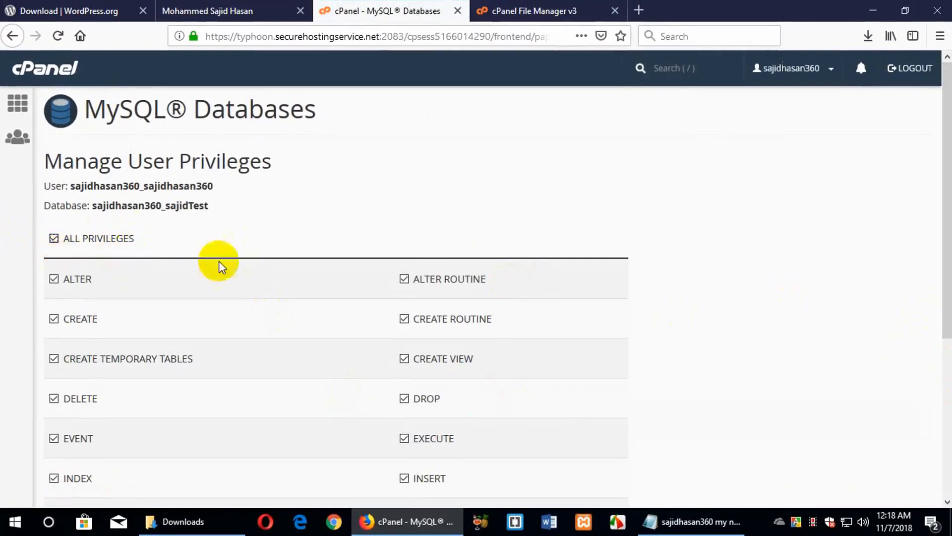
scroll(811, 233, "down", 4)
scroll(813, 234, "down", 1)
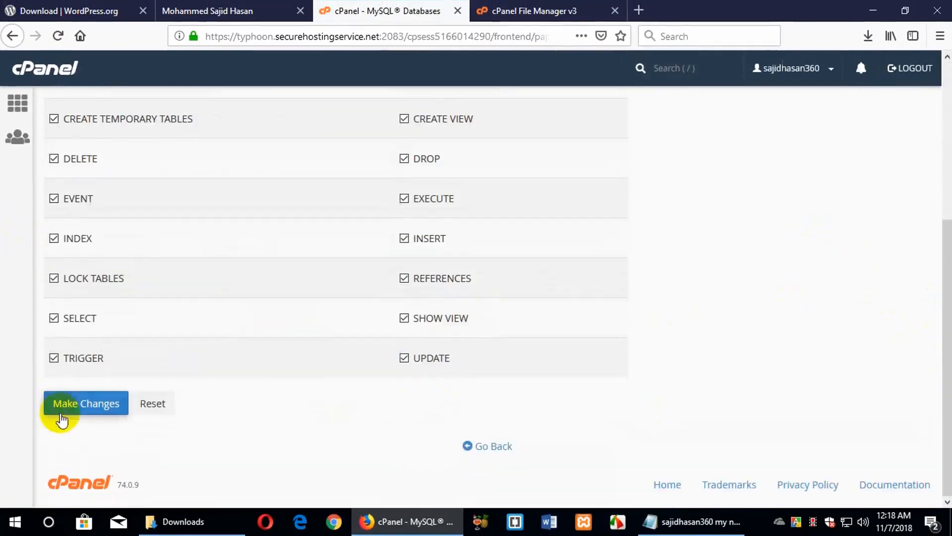
left_click(99, 414)
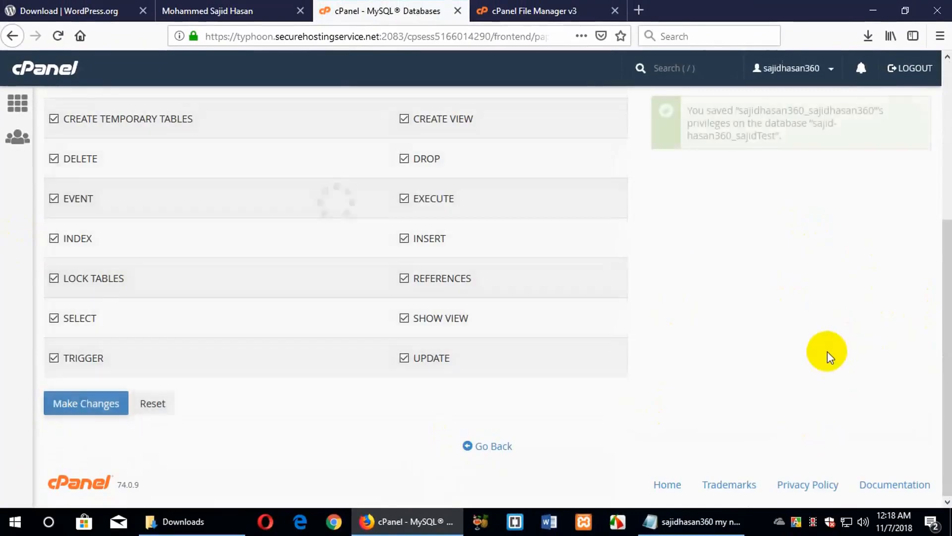
scroll(901, 397, "up", 10)
left_click(545, 10)
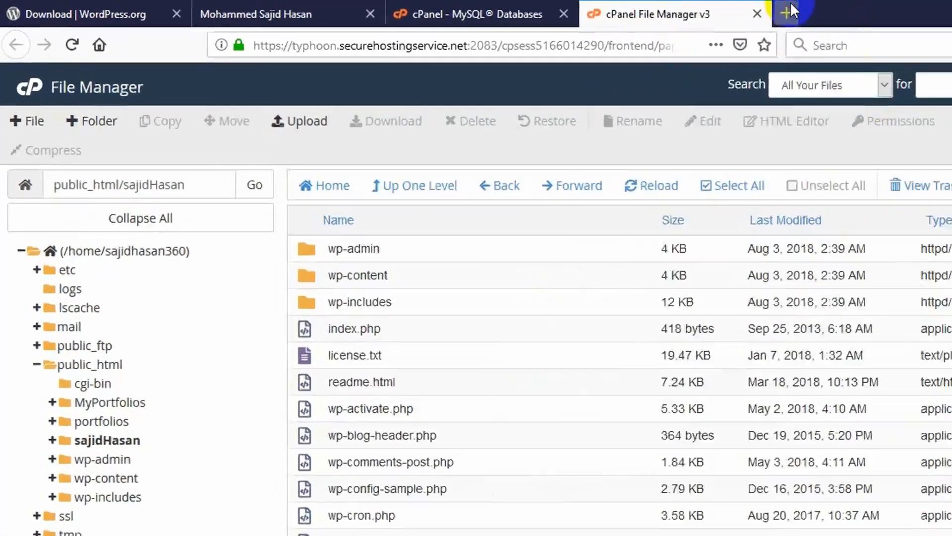
Start entering sajidhasan360.com in a new tab and check the sajidHasan folder name in File Manager
left_click(639, 10)
type("sajidhasan360.com/")
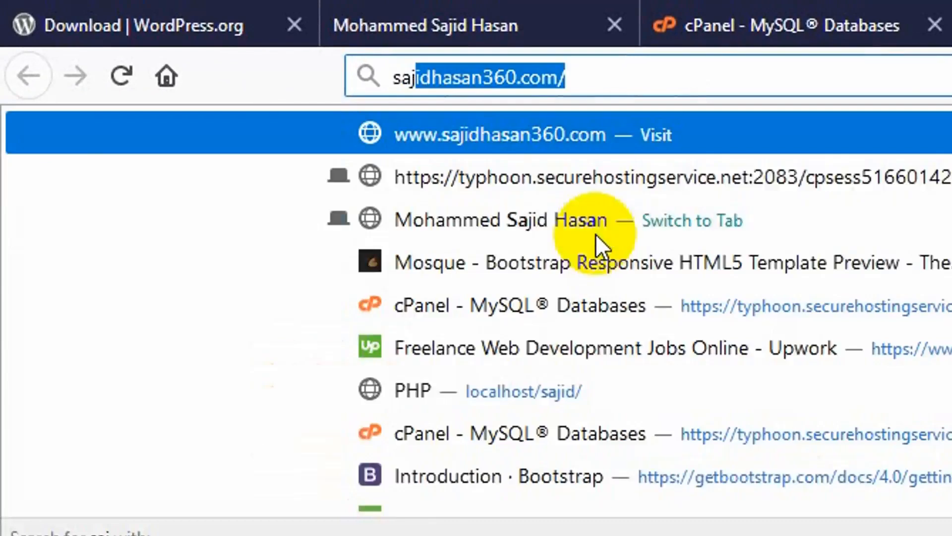
key("Right")
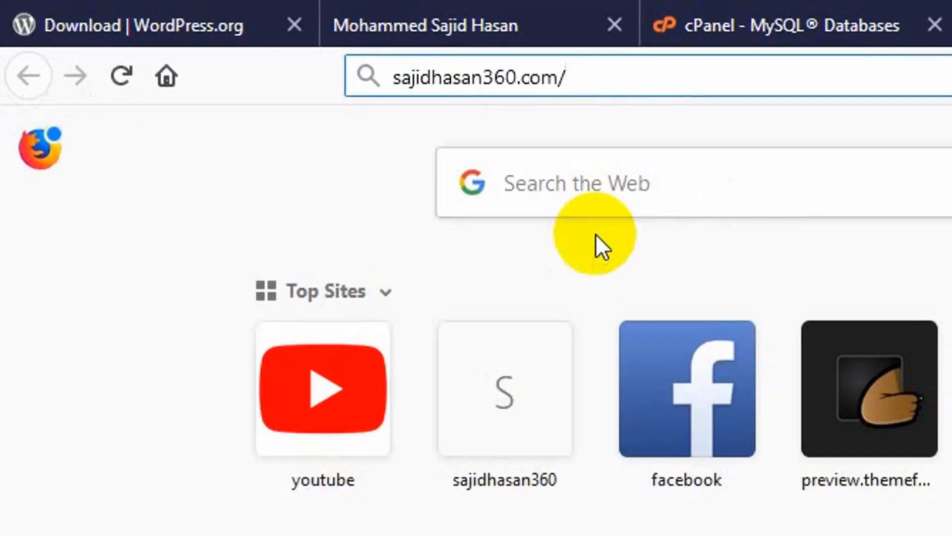
left_click(951, 20)
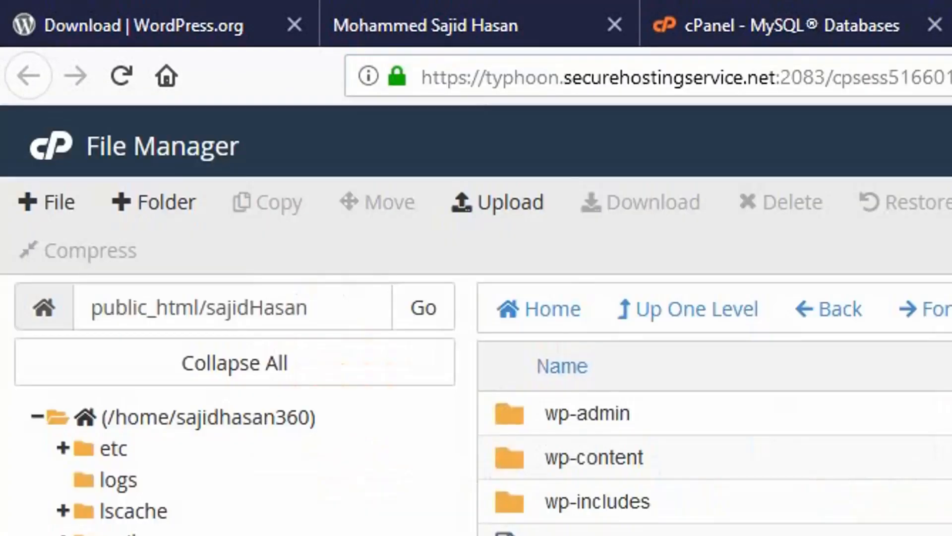
left_click(484, 35)
left_click(485, 75)
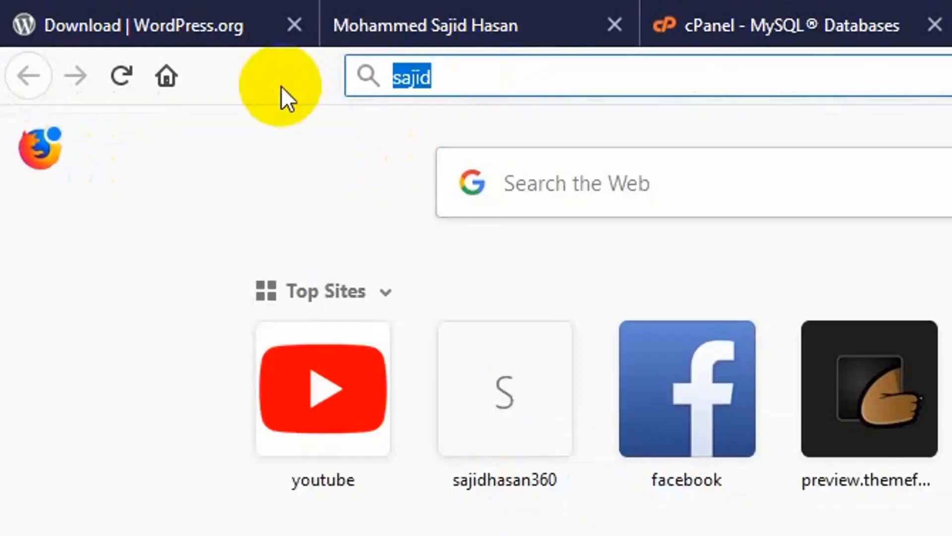
type("sajid")
key("Right")
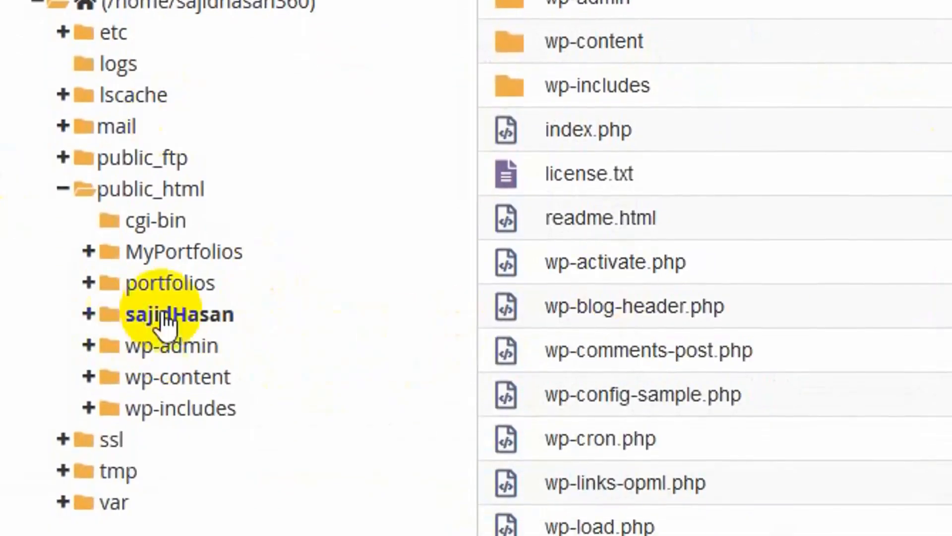
left_click(194, 324)
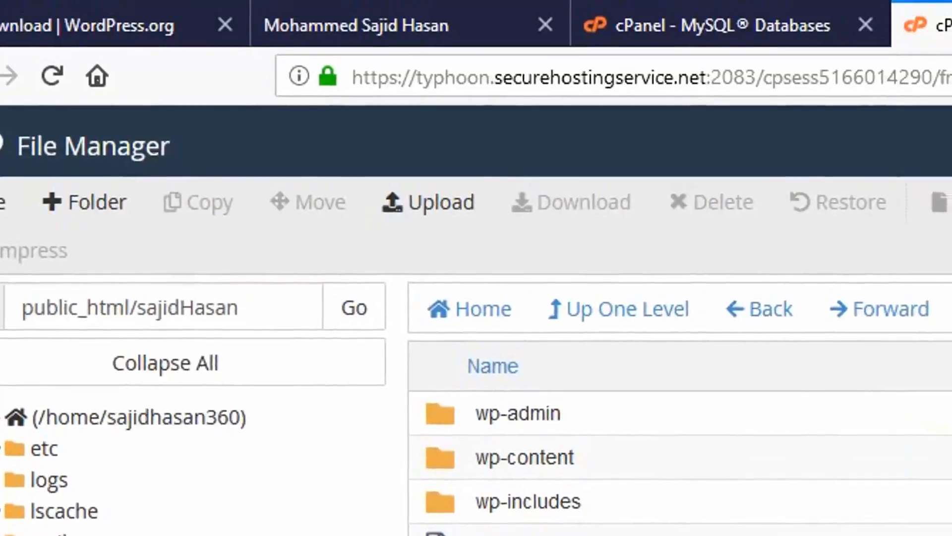
Load sajidhasan360.com/sajidHasan/ in a fresh tab to reach the WordPress setup page
key("ctrl+t")
type("sajid")
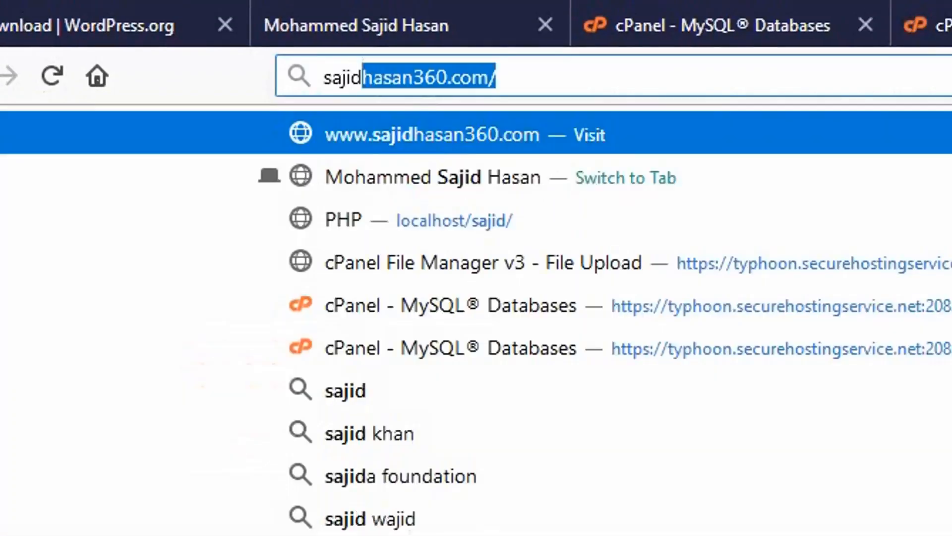
key("Return")
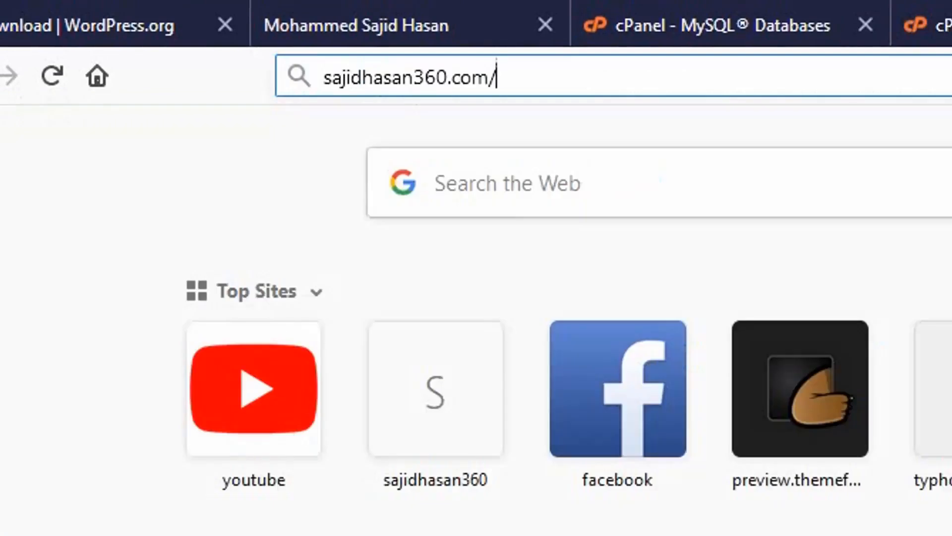
type("sajidHasan")
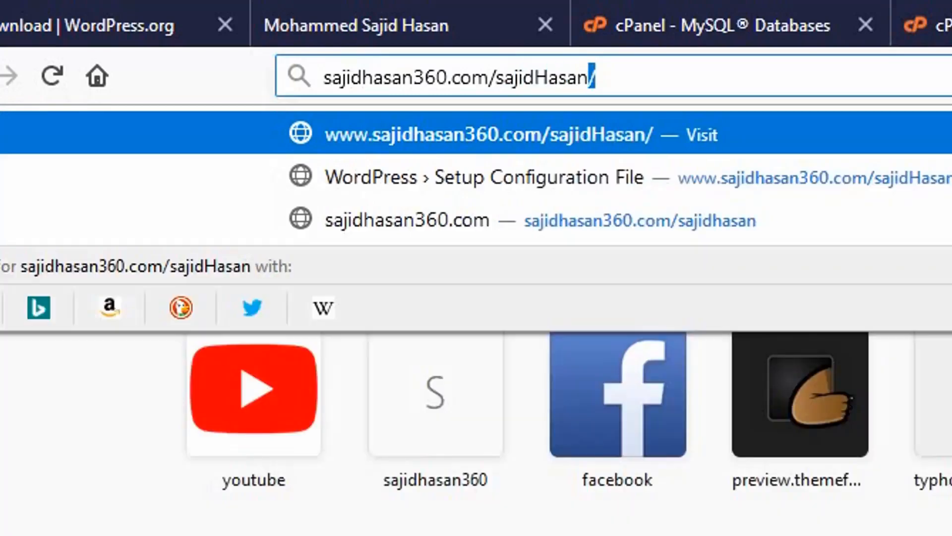
key("Return")
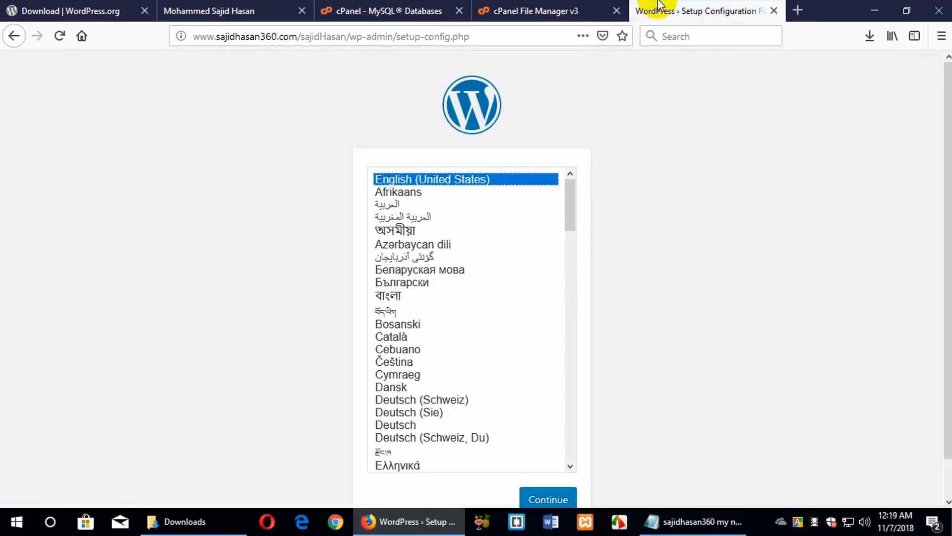
Continue WordPress setup in English to the database form and delete the default 'wordpress' Database Name
scroll(892, 298, "down", 1)
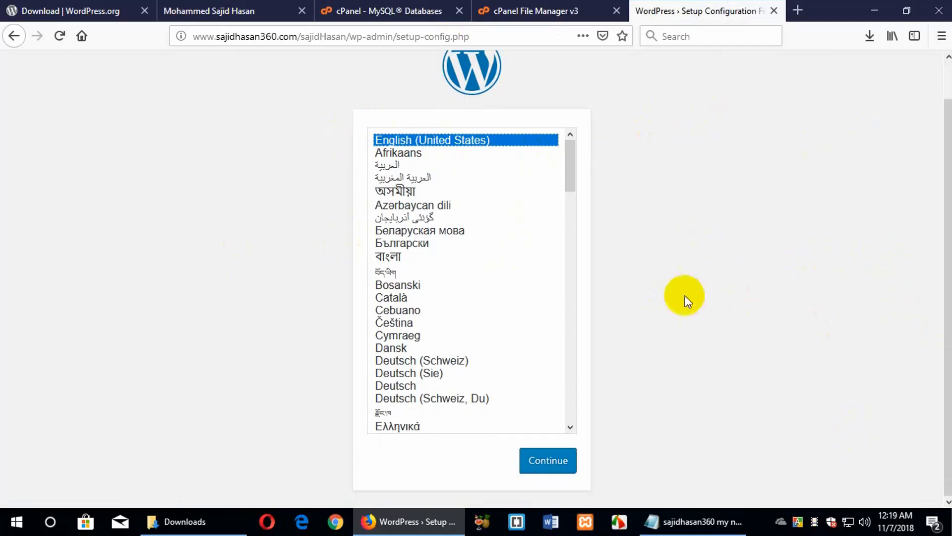
left_click(561, 460)
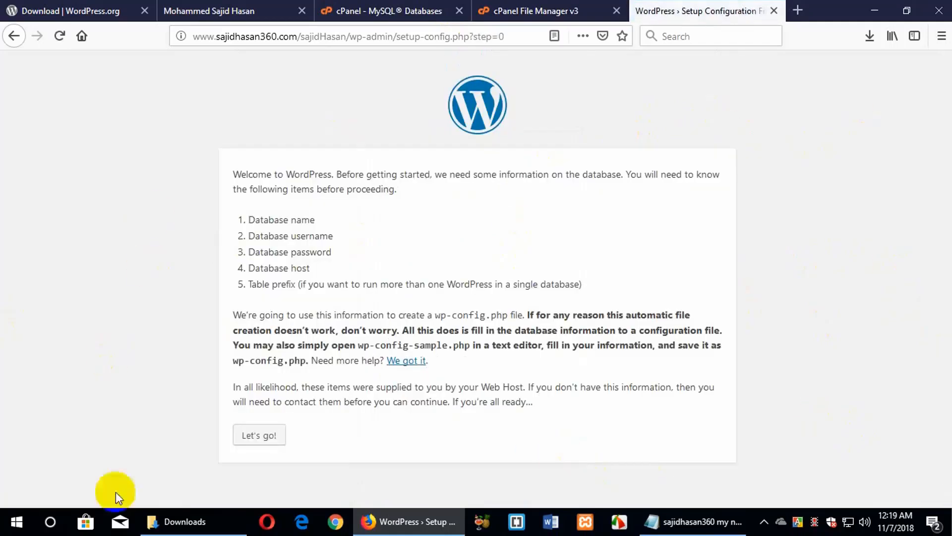
left_click(262, 435)
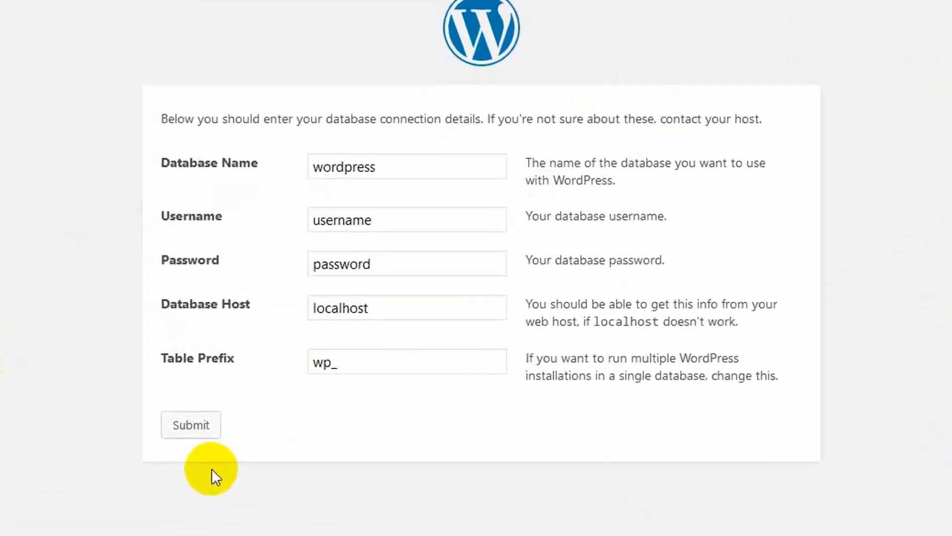
left_click(428, 207)
left_click_drag(410, 135, 89, 141)
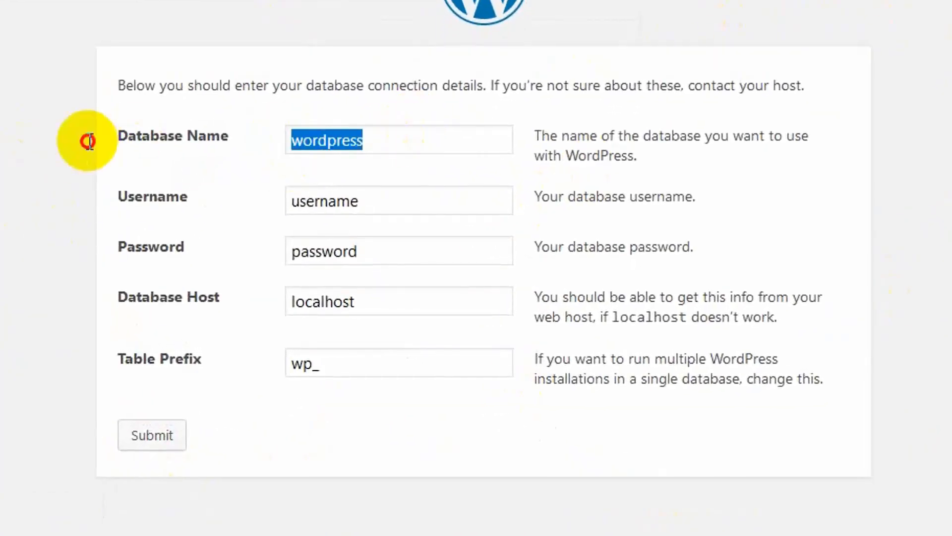
key("BackSpace")
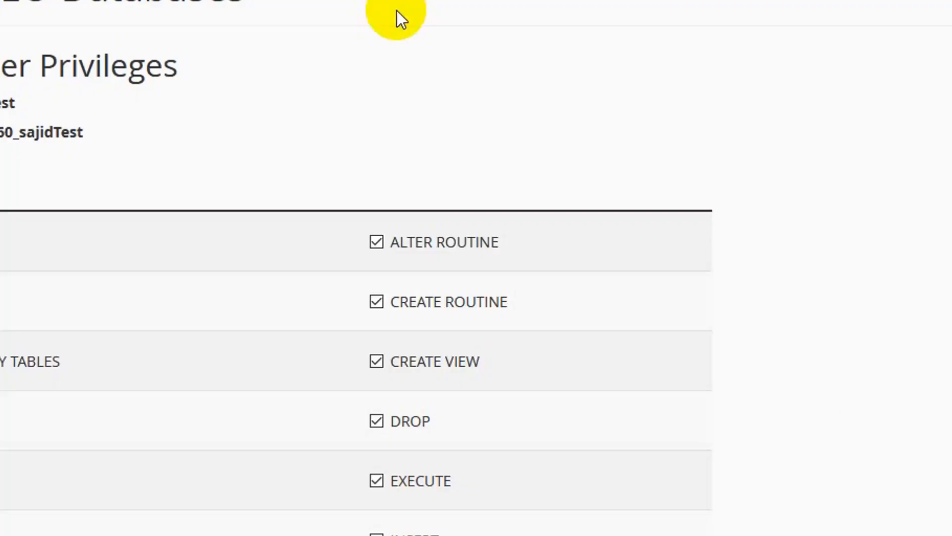
Paste sajidhasan360_sajidTest into Database Name and clear the placeholder username
scroll(512, 89, "down", 6)
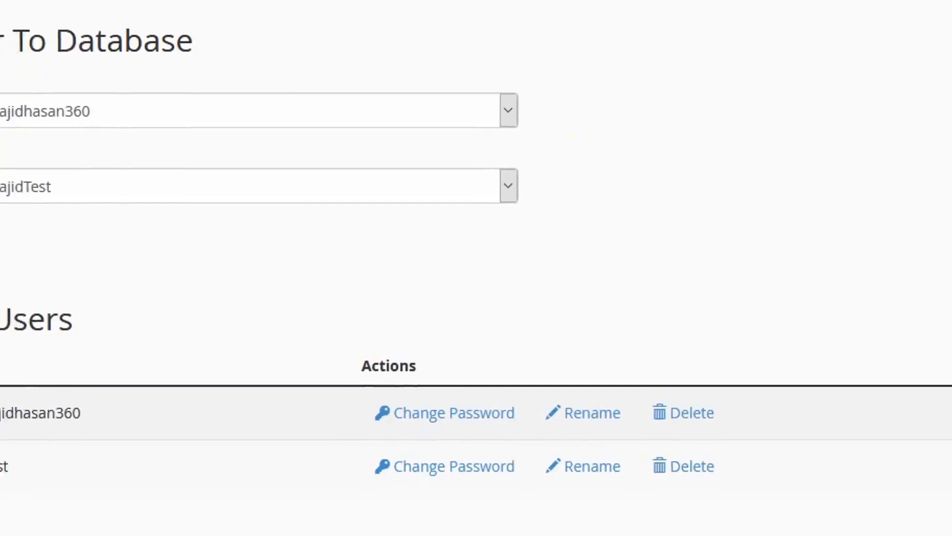
scroll(476, 268, "down", 4)
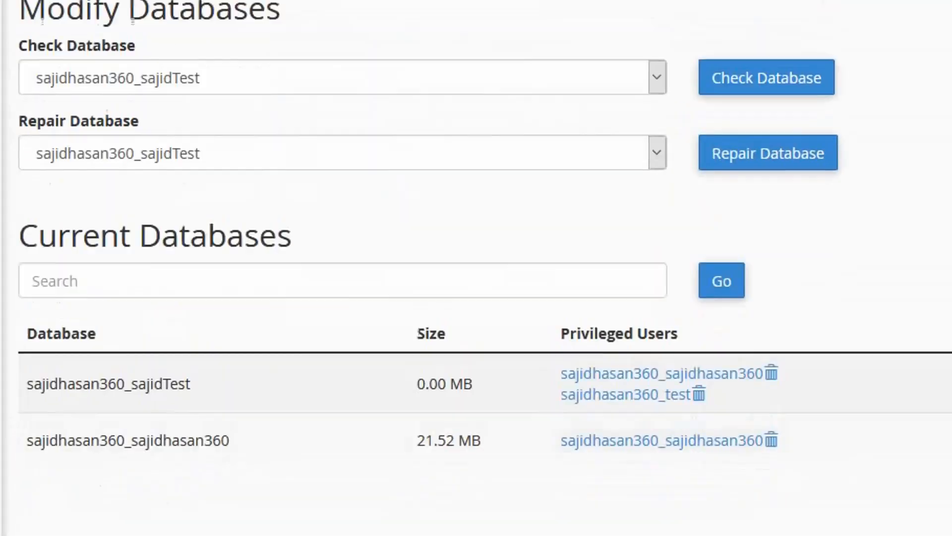
scroll(476, 268, "up", 7)
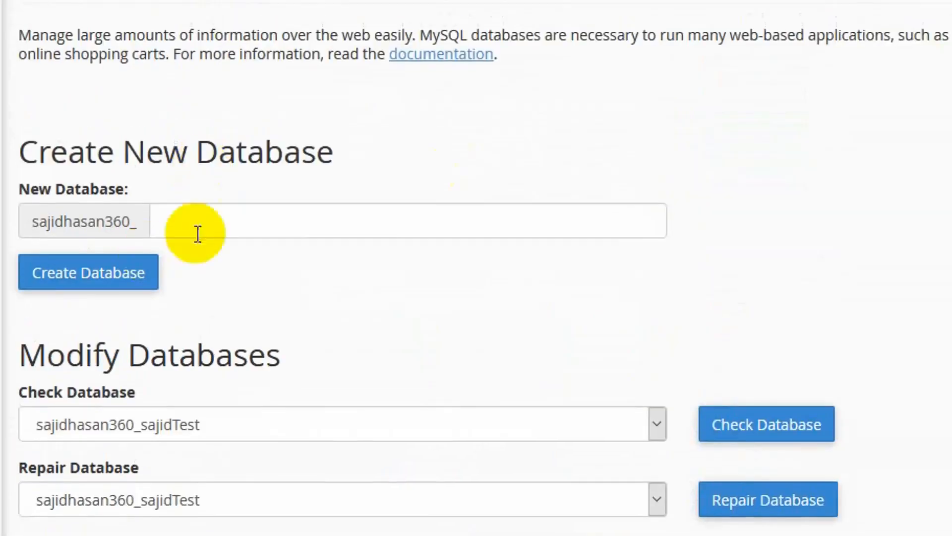
scroll(94, 226, "down", 8)
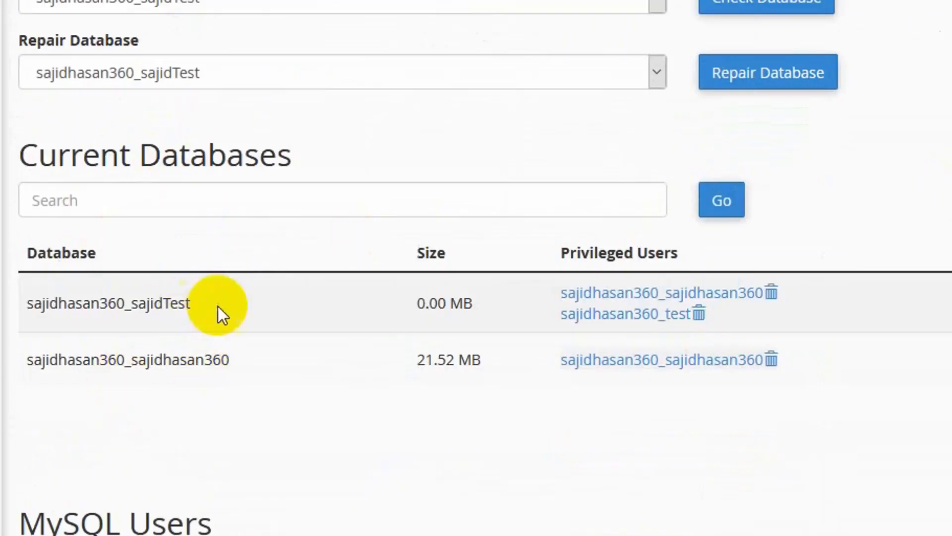
left_click_drag(204, 302, 28, 319)
key("ctrl+c")
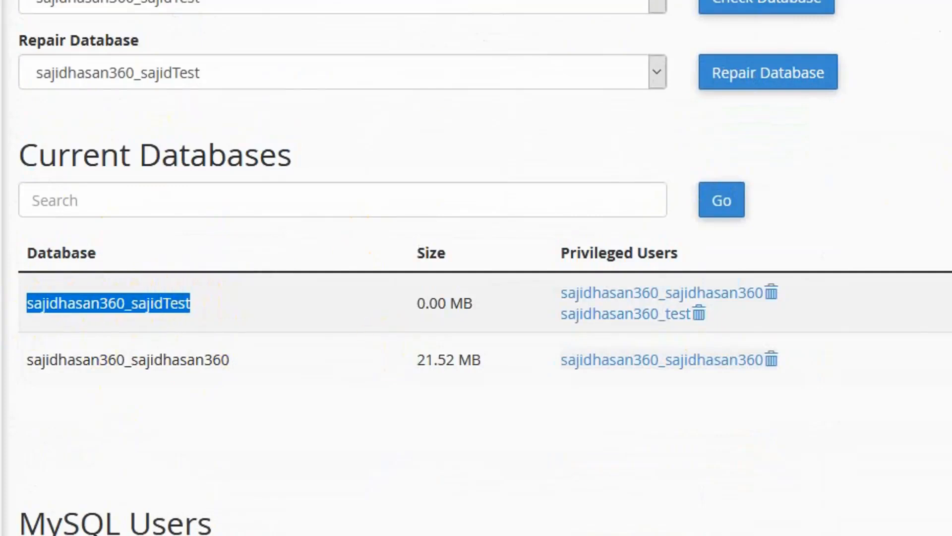
key("ctrl+Tab")
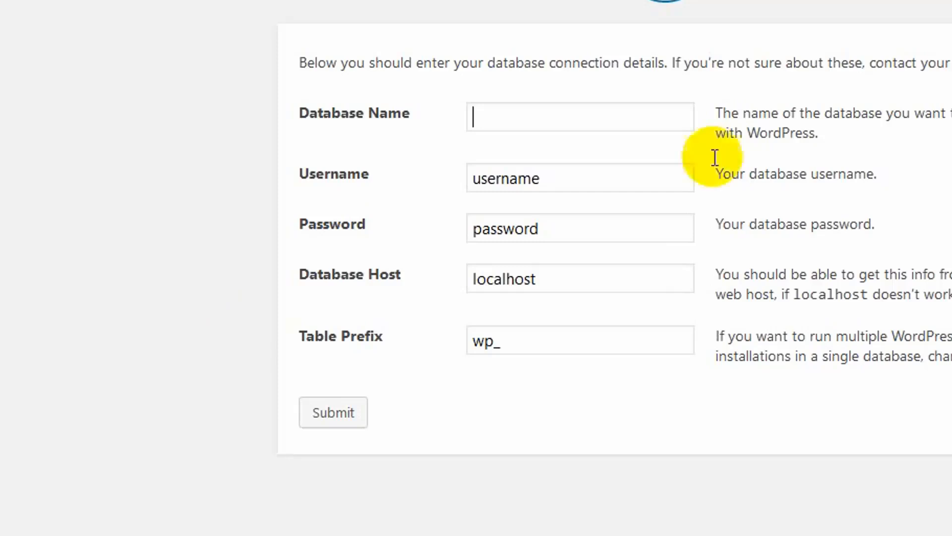
left_click(549, 128)
key("ctrl+v")
left_click_drag(559, 178, 442, 187)
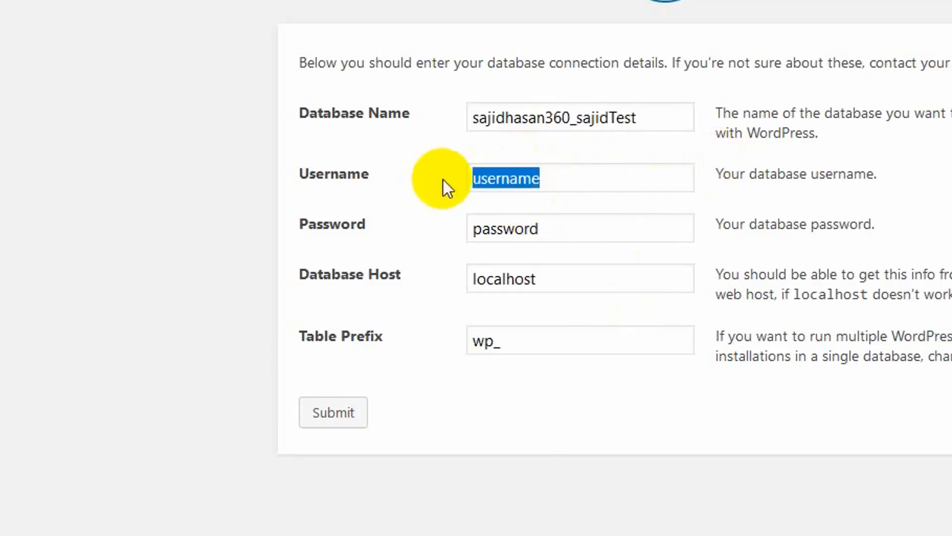
key("BackSpace")
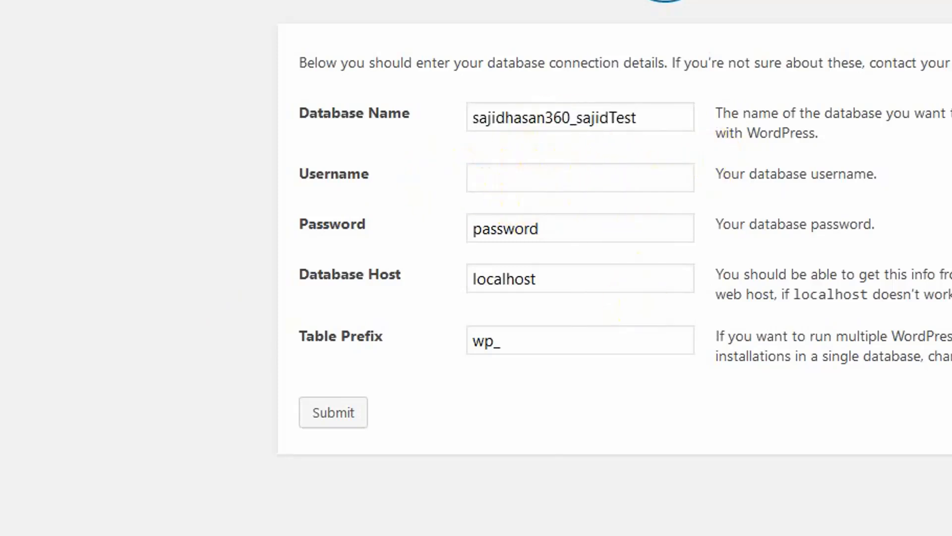
Paste sajidhasan360_test into Username and clear the placeholder password
key("ctrl+Tab")
scroll(611, 281, "up", 5)
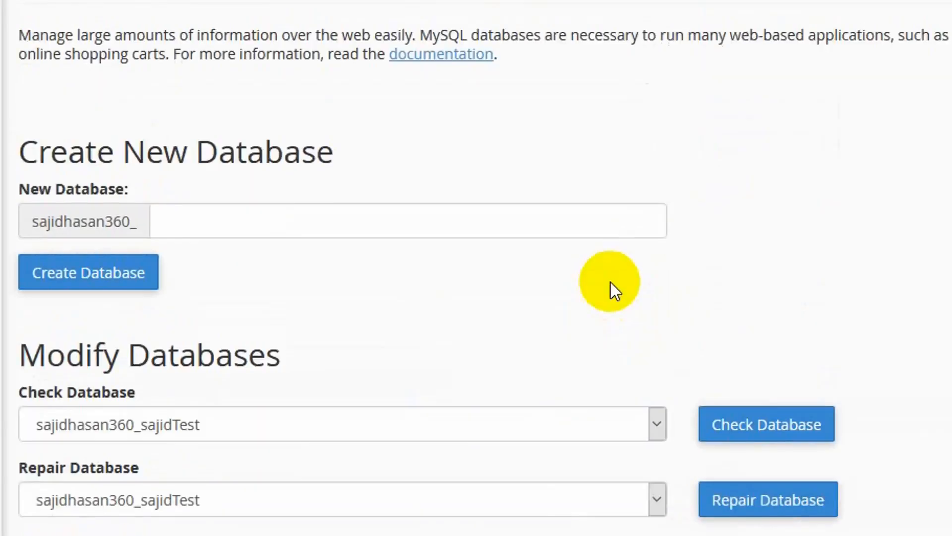
scroll(611, 282, "down", 4)
scroll(611, 282, "down", 10)
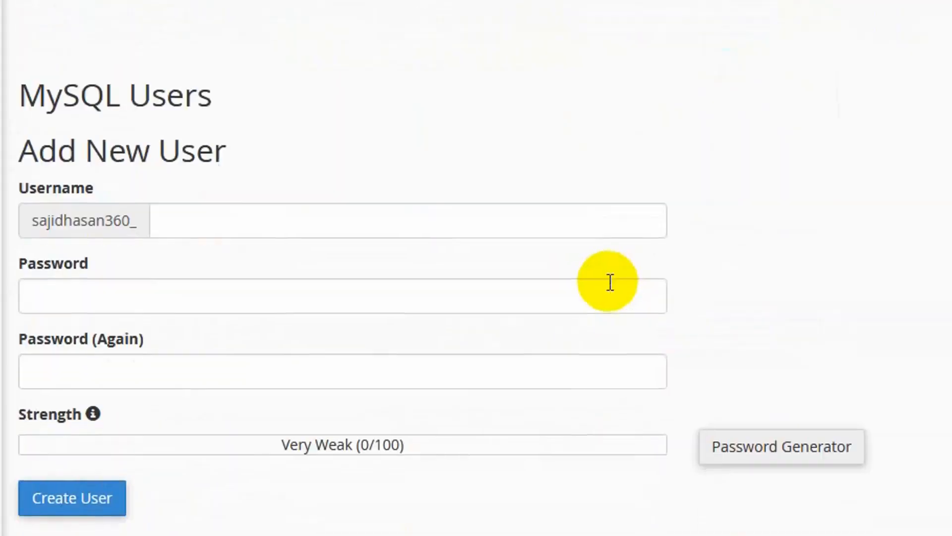
scroll(611, 282, "down", 8)
scroll(609, 282, "down", 3)
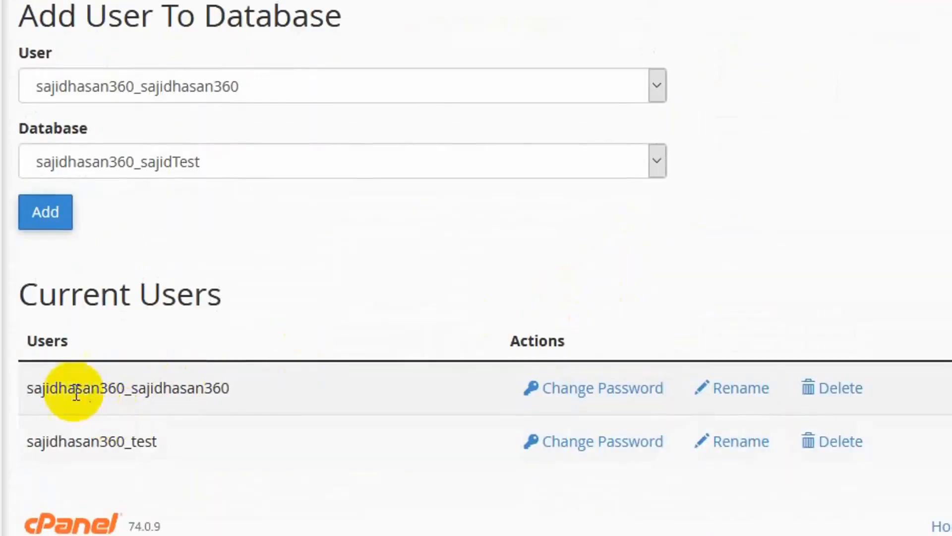
double_click(125, 438)
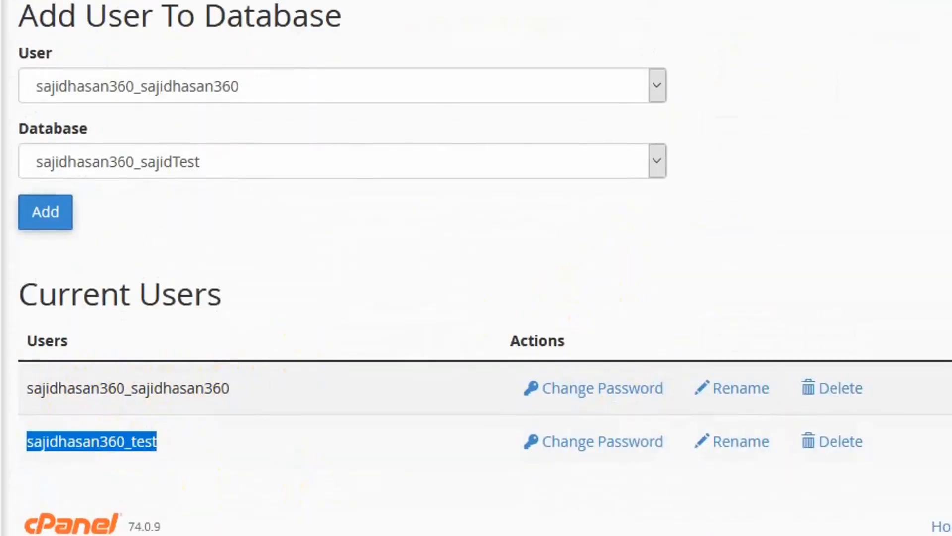
key("ctrl+c")
key("alt+Tab")
left_click(516, 200)
key("ctrl+v")
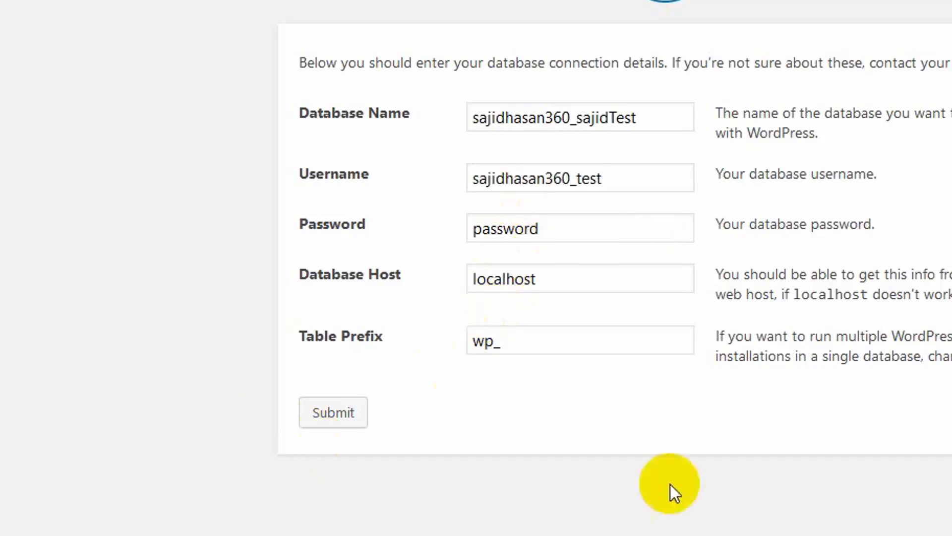
left_click_drag(549, 233, 273, 250)
key("BackSpace")
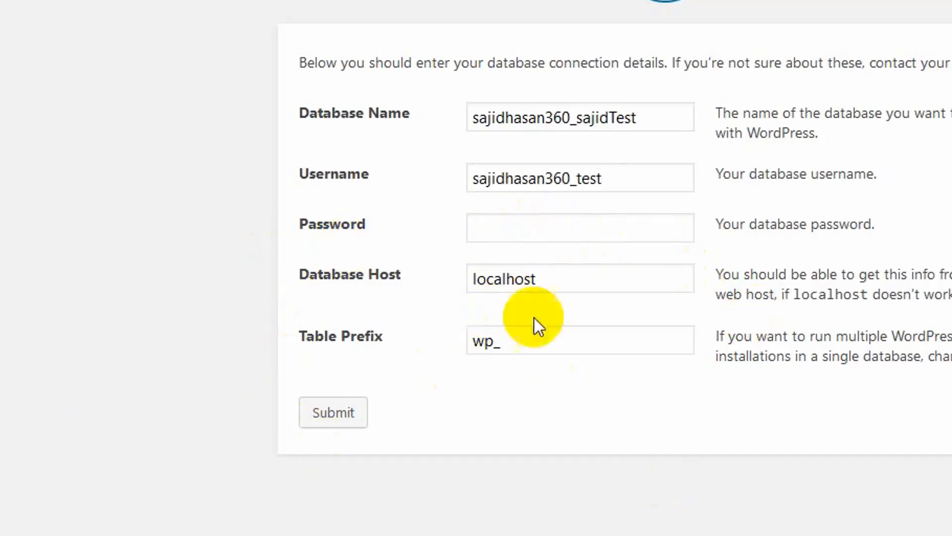
key("alt+Tab")
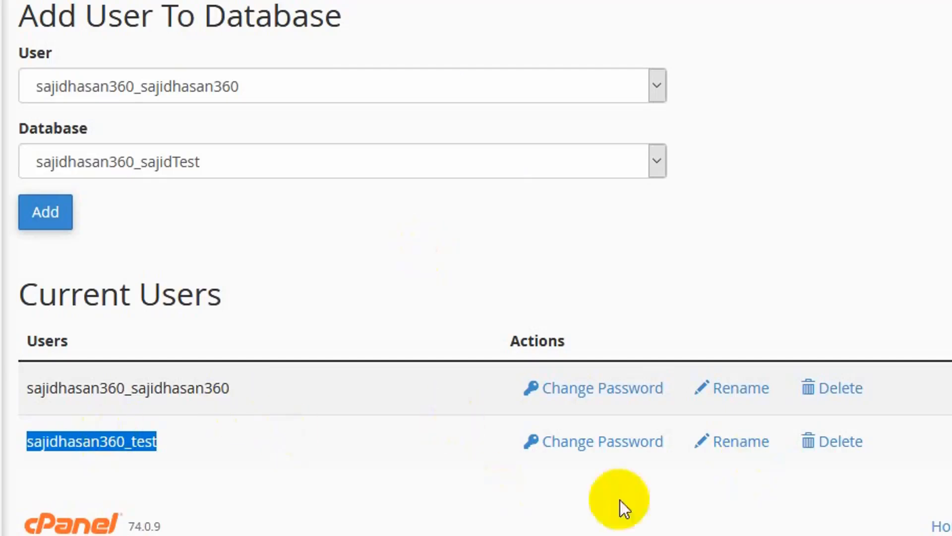
Generate a new strong password for sajidhasan360_test, paste it into WordPress, and save it in cPanel
left_click(617, 447)
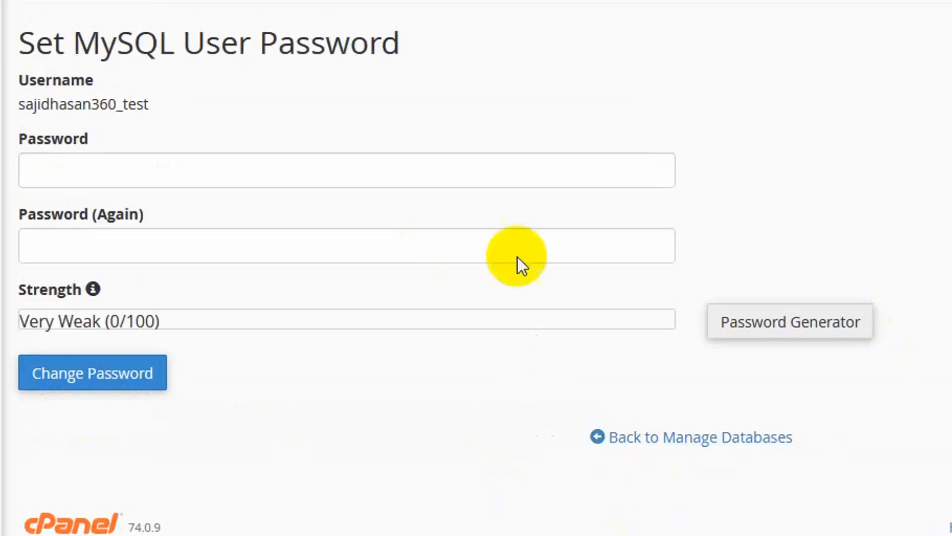
left_click(769, 325)
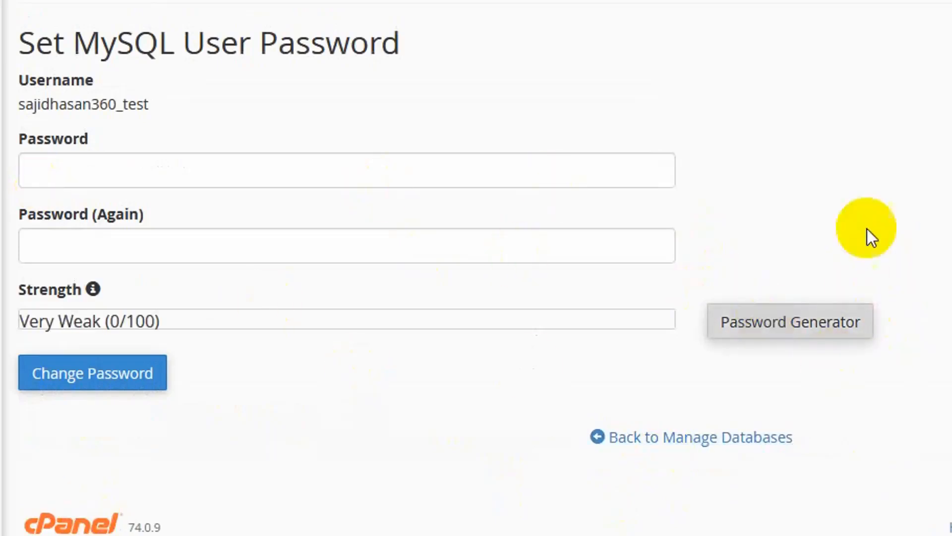
left_click_drag(638, 146, 214, 156)
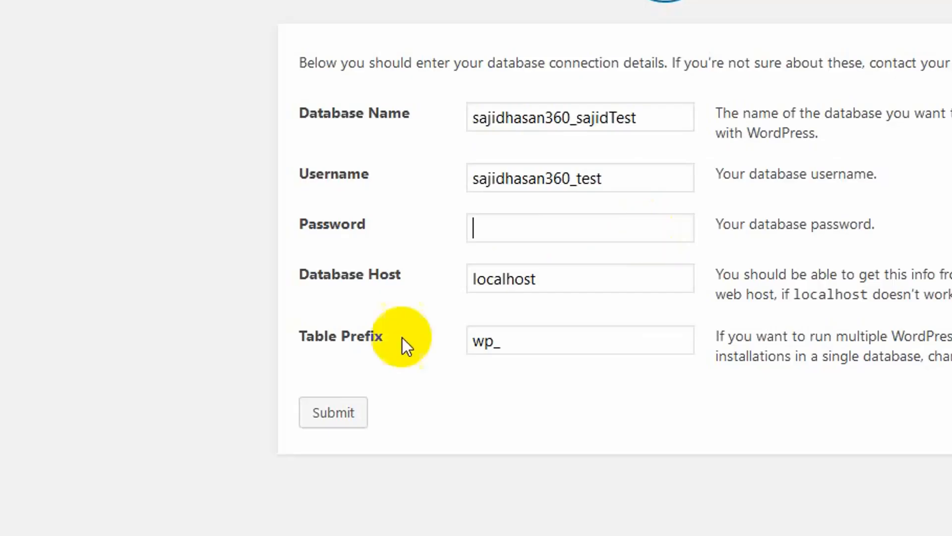
key("ctrl+v")
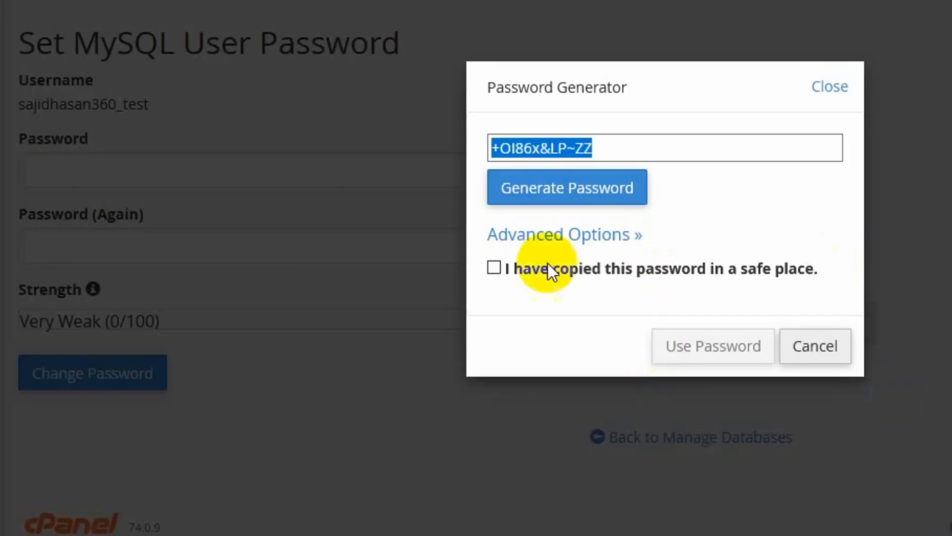
left_click(529, 271)
left_click(529, 270)
left_click(529, 270)
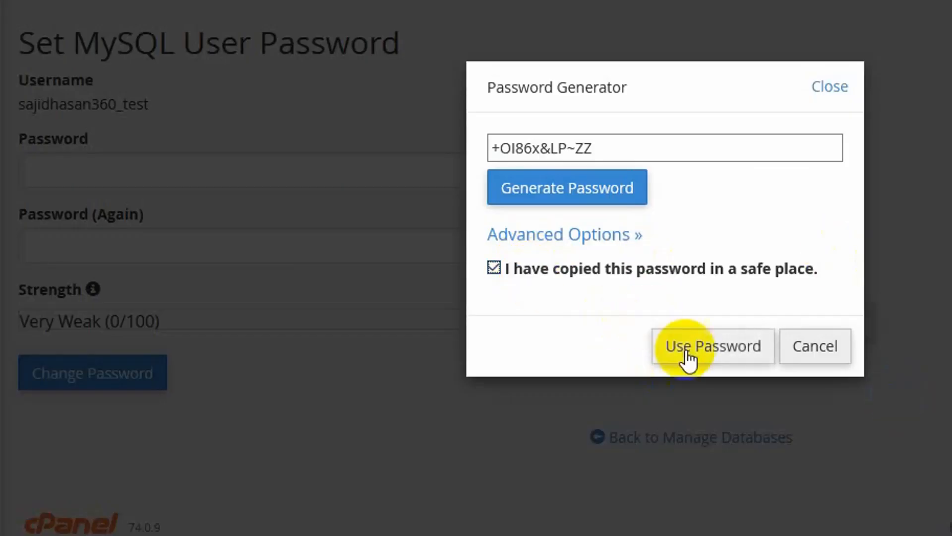
left_click(689, 347)
left_click(53, 380)
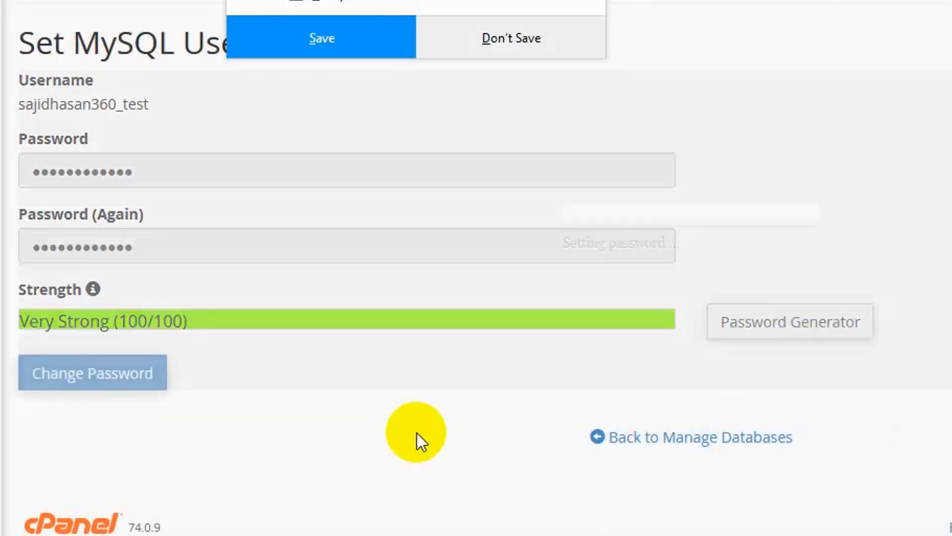
left_click(382, 50)
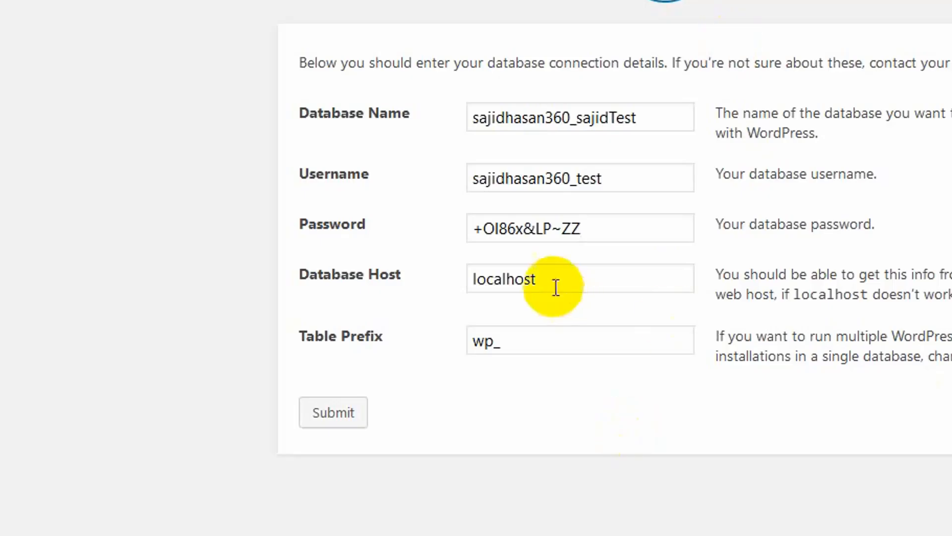
Clear and refill Database Host, submit the connection details, and run the installation
left_click_drag(536, 279, 315, 273)
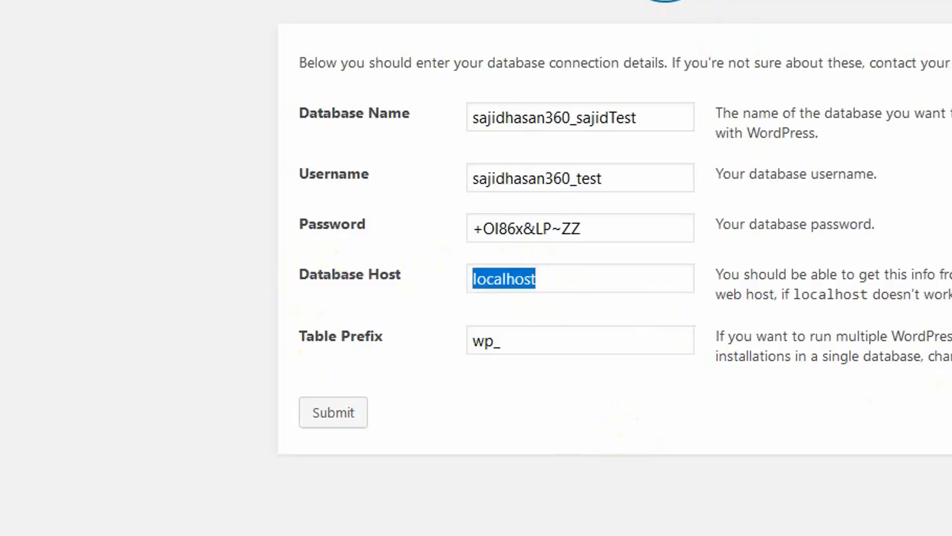
key("BackSpace")
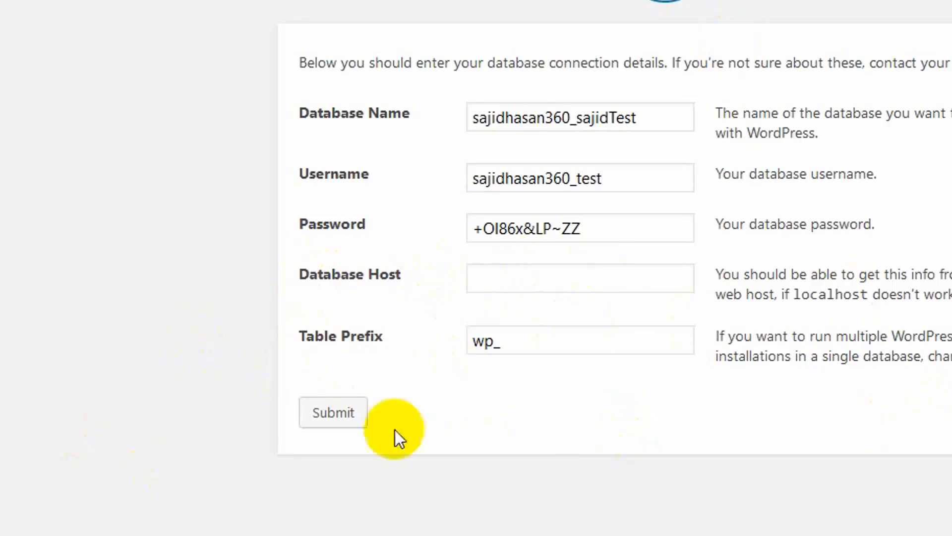
left_click(544, 272)
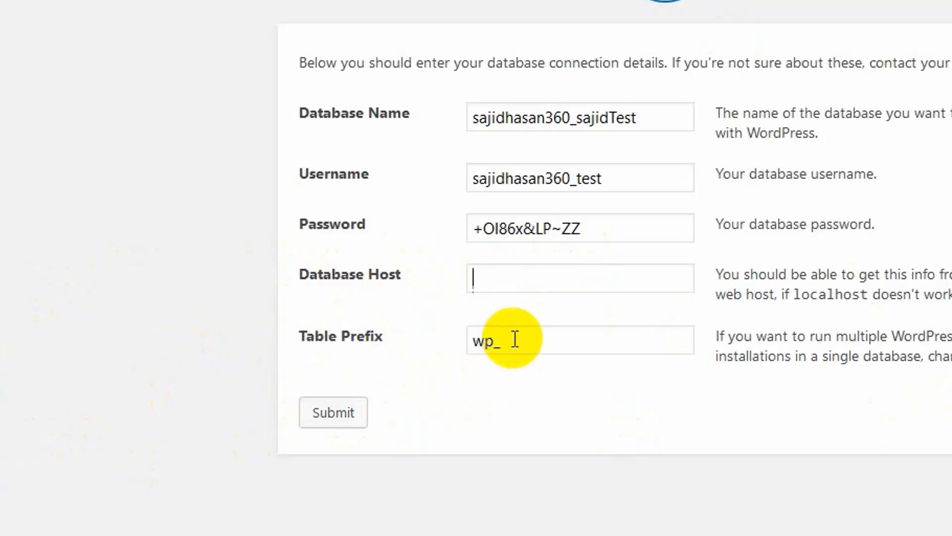
left_click(358, 415)
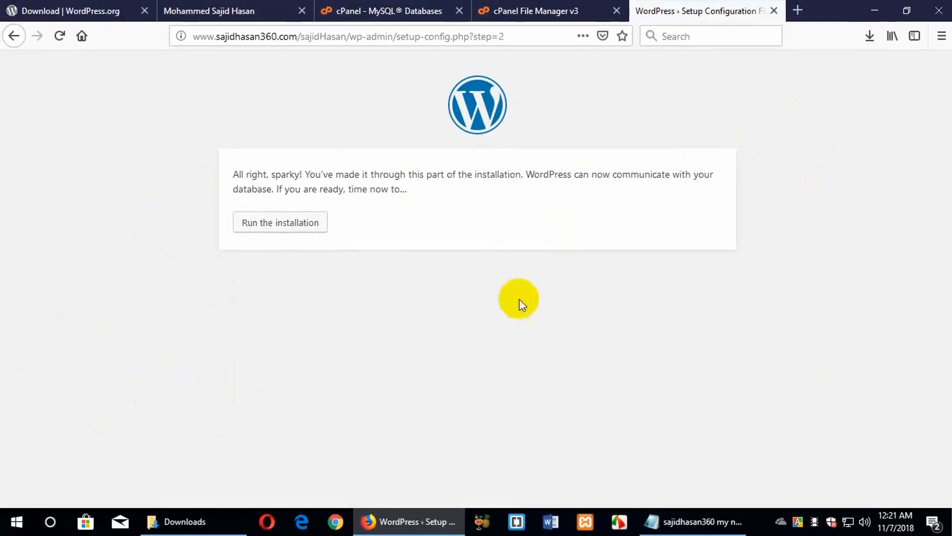
left_click(291, 224)
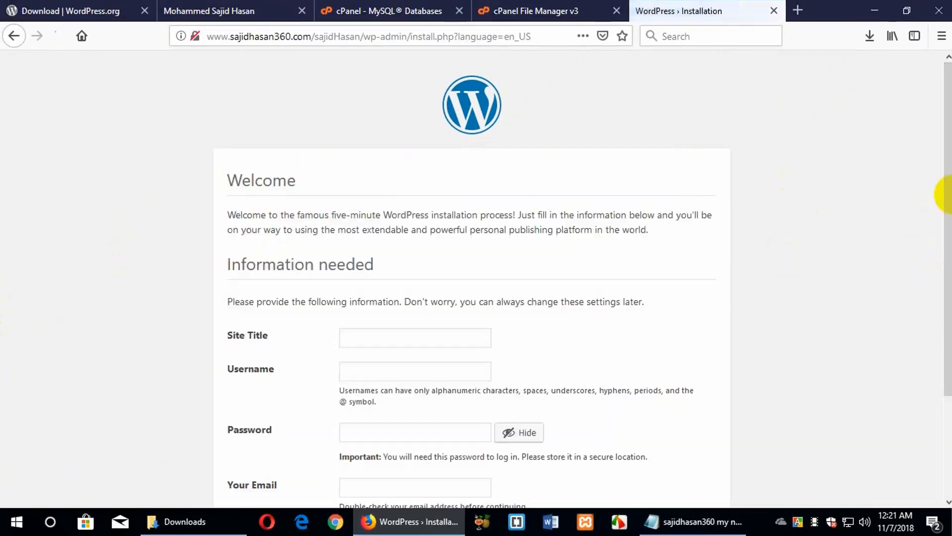
Fill in the site title and the admin username on the install form
scroll(56, 213, "down", 2)
scroll(56, 213, "down", 2)
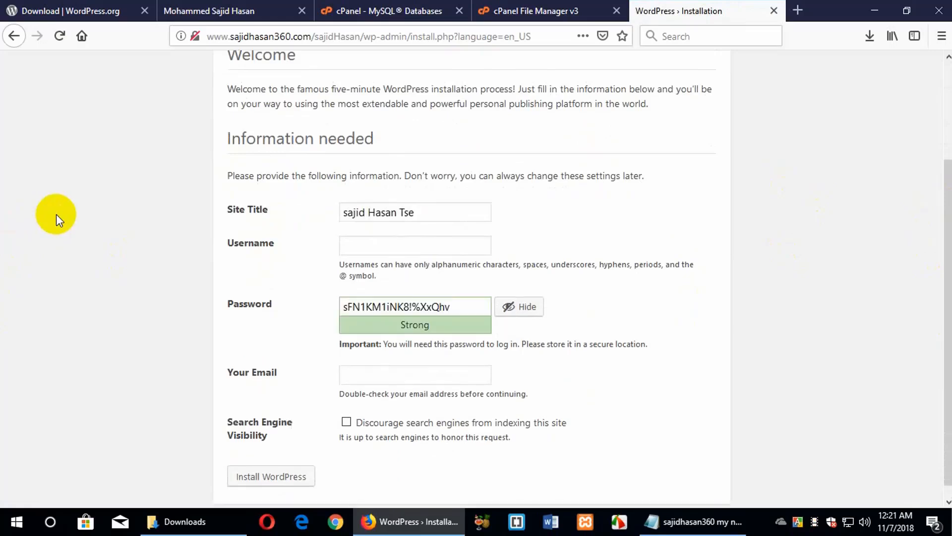
type("t")
left_click(381, 243)
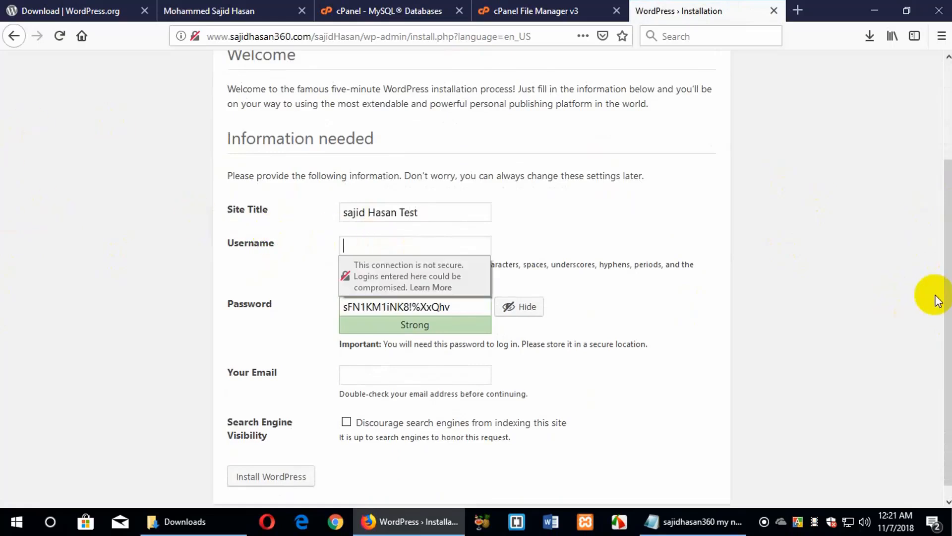
type("as")
key("BackSpace")
key("BackSpace")
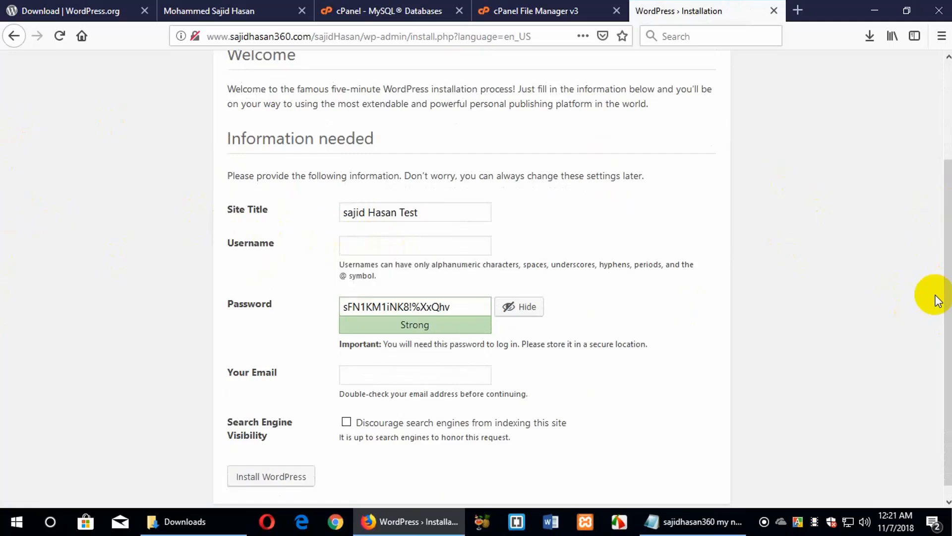
type("sajidHasanTest")
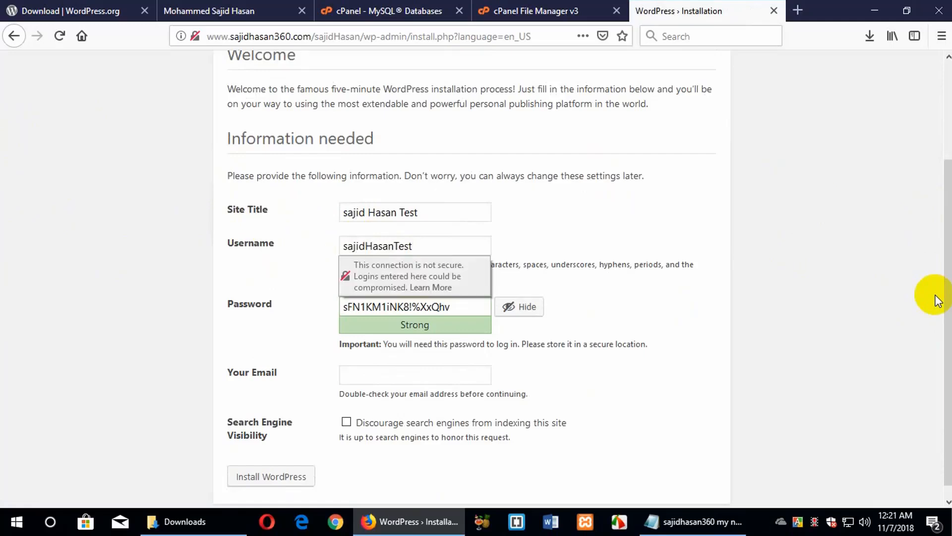
left_click(251, 415)
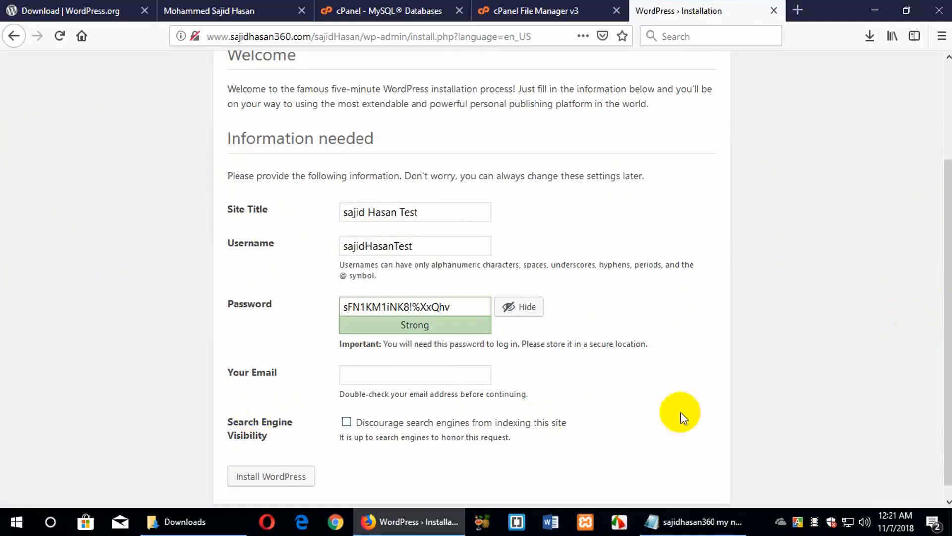
left_click(410, 310)
left_click_drag(410, 310, 245, 311)
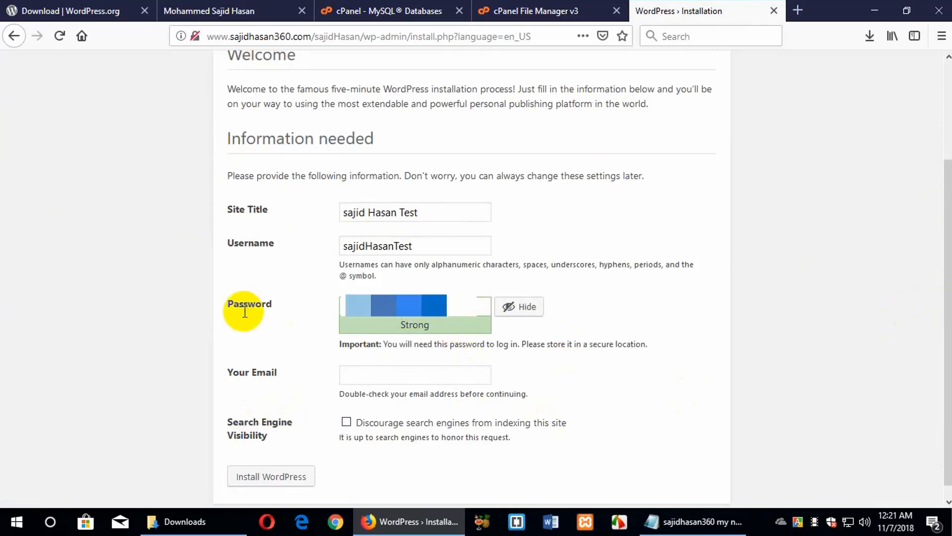
key("BackSpace")
type("a")
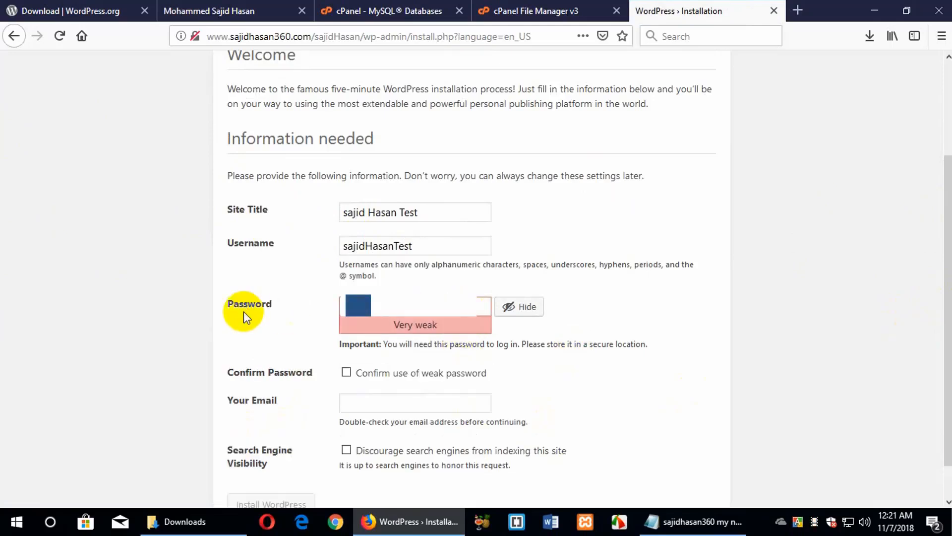
type("abc12345")
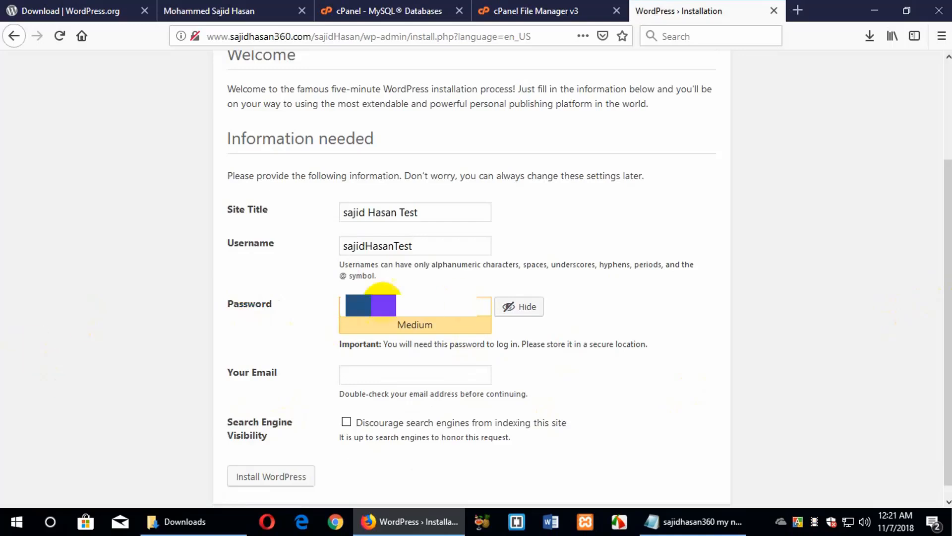
left_click(362, 374)
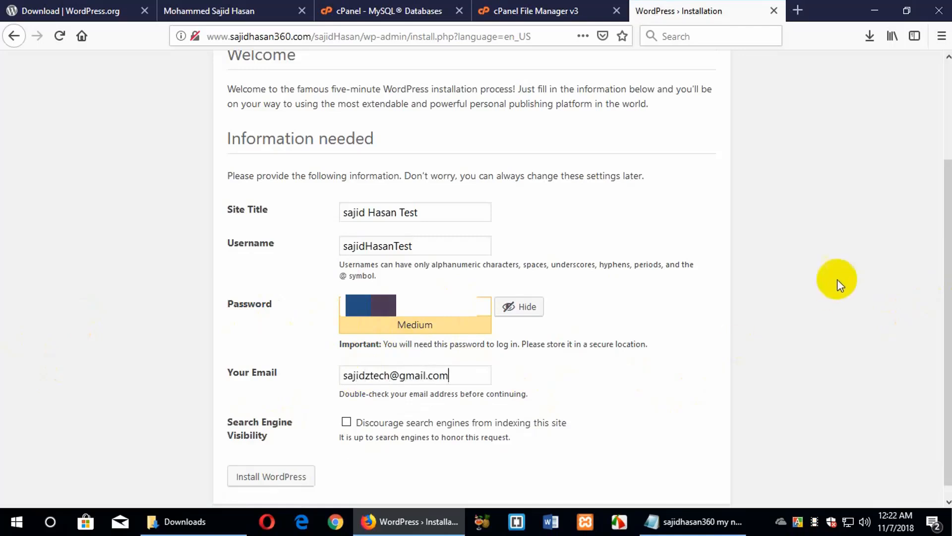
scroll(817, 257, "down", 1)
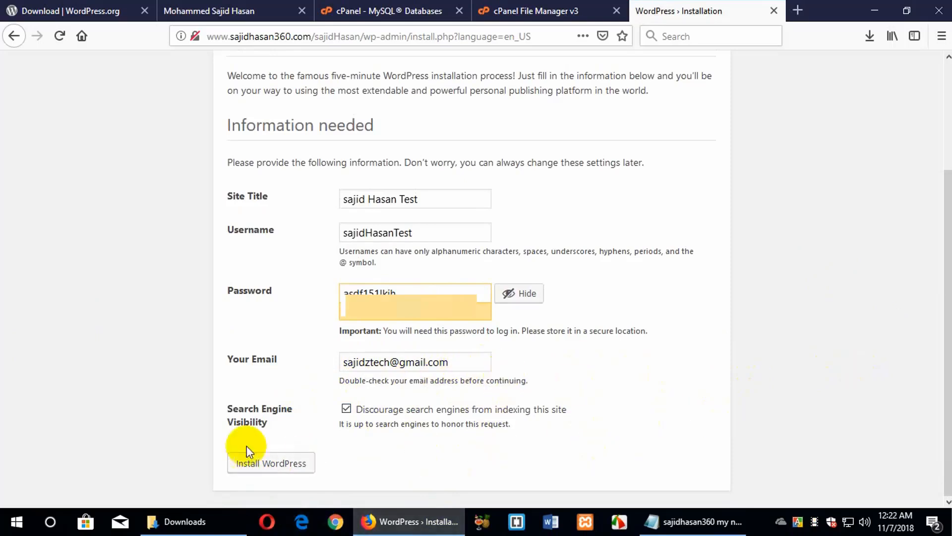
left_click(268, 474)
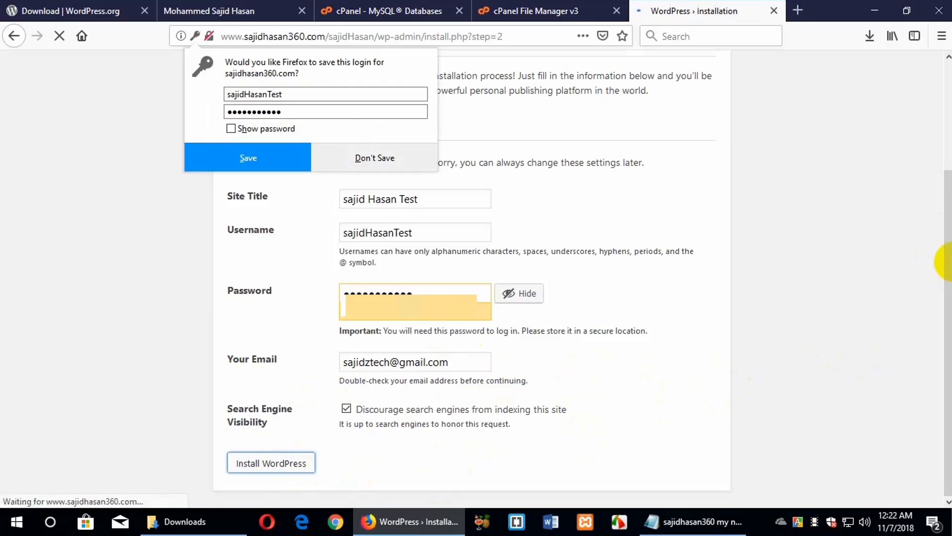
Decline Firefox's save-login prompt and go to the WordPress login page
left_click(276, 167)
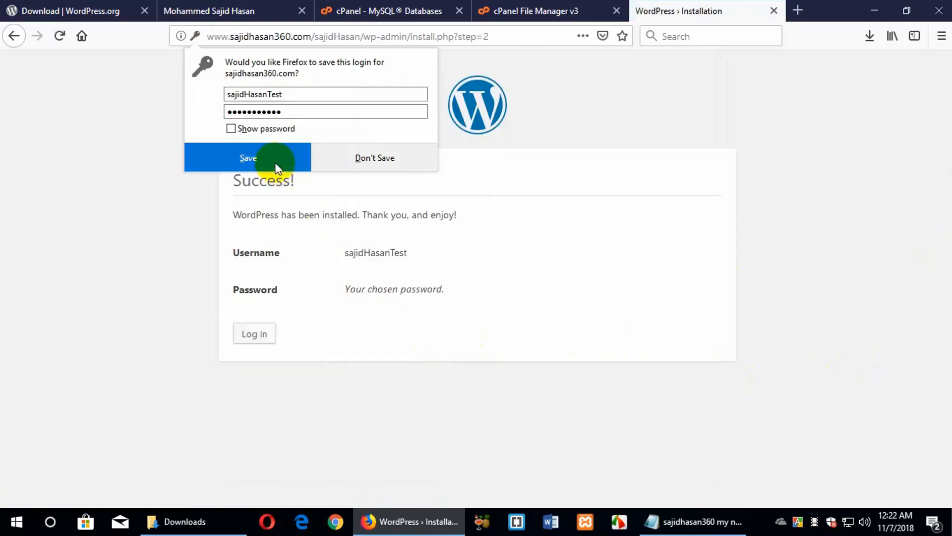
left_click(386, 158)
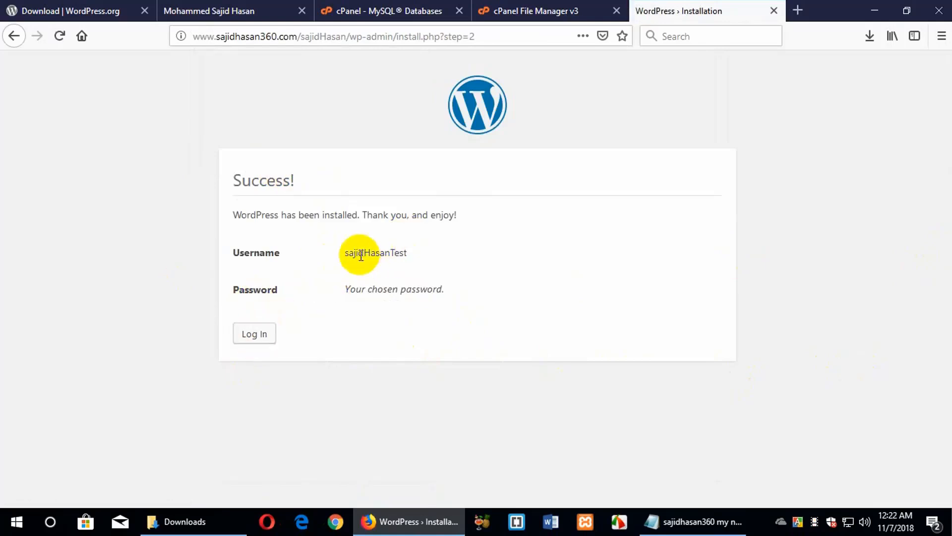
double_click(378, 254)
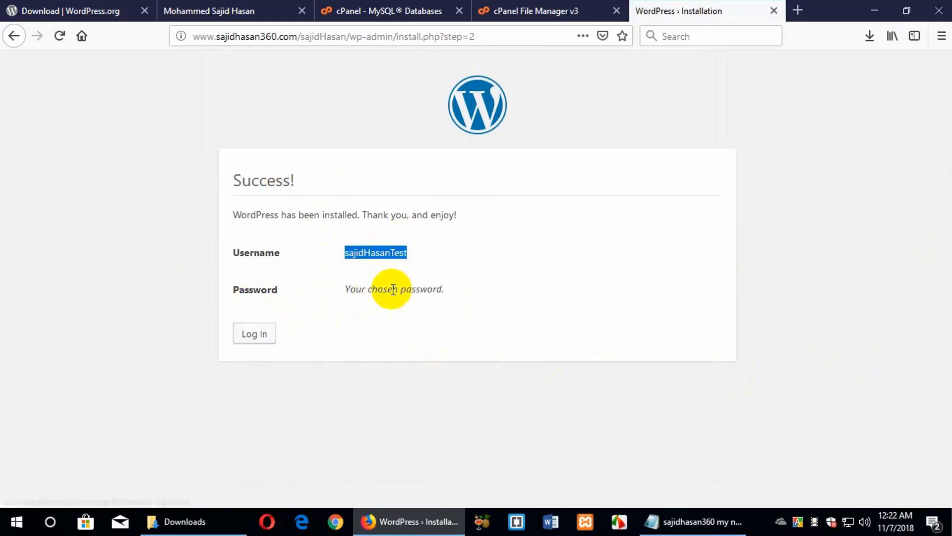
left_click(265, 339)
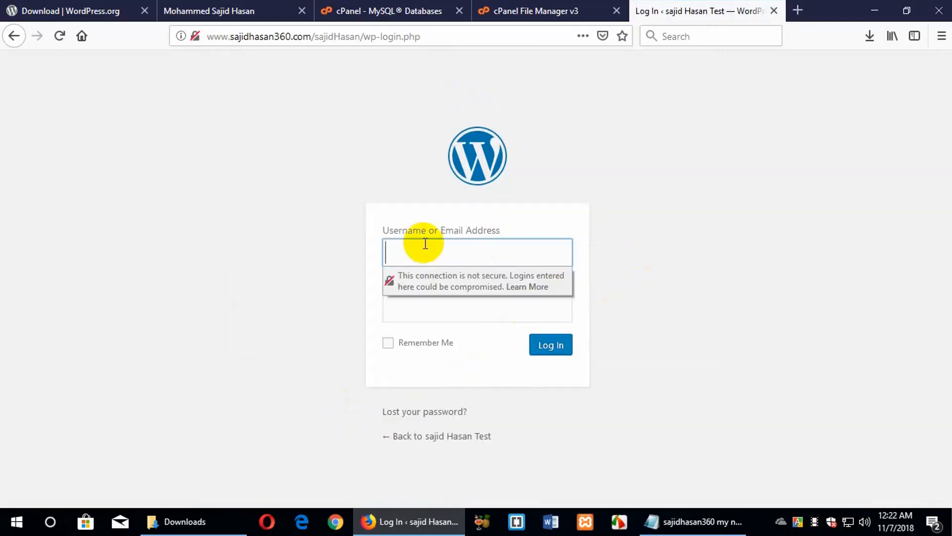
Log in with the new admin account to reach the Dashboard, without saving the login
type("sajidHasanTest")
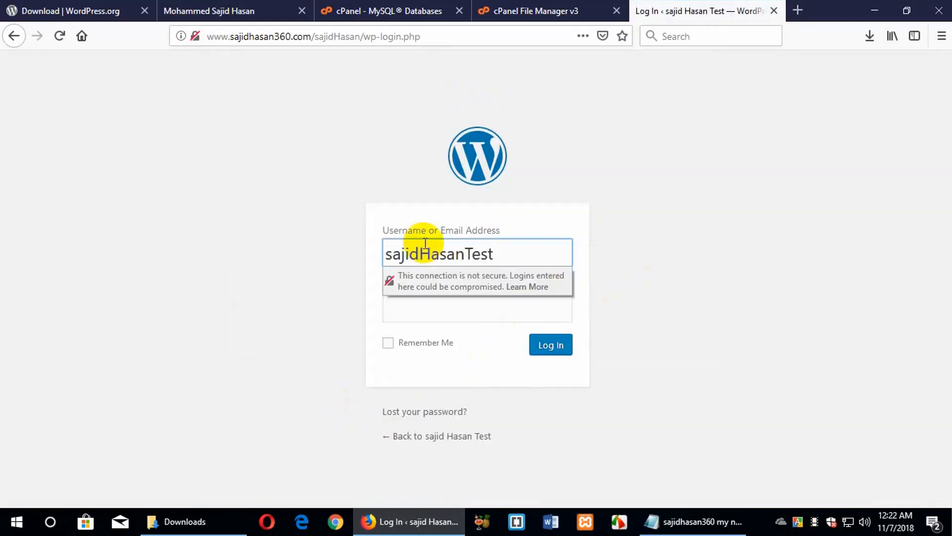
left_click(476, 303)
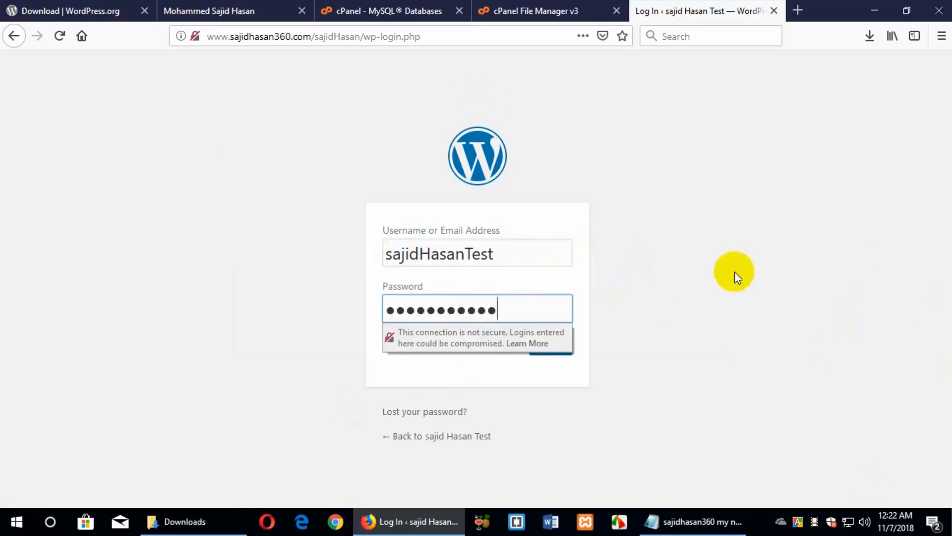
left_click(485, 415)
left_click(556, 349)
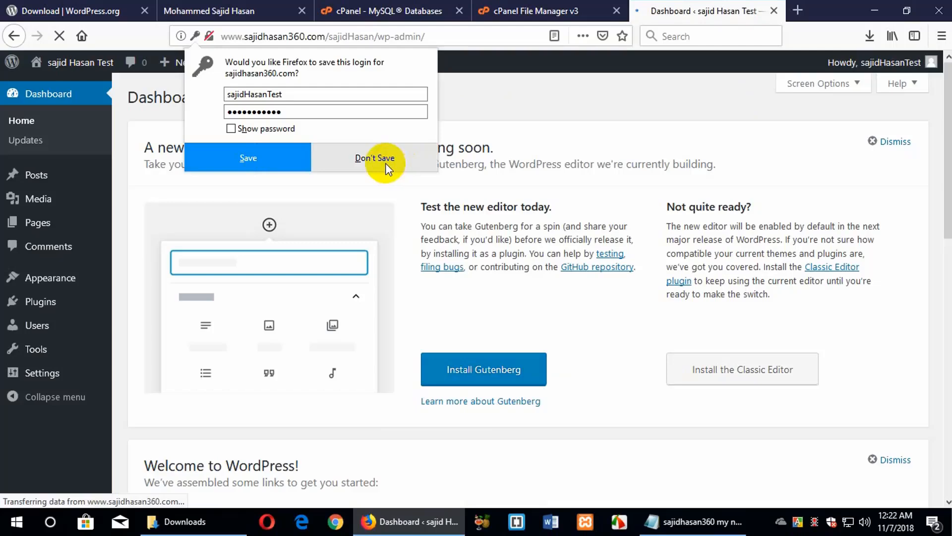
left_click(386, 163)
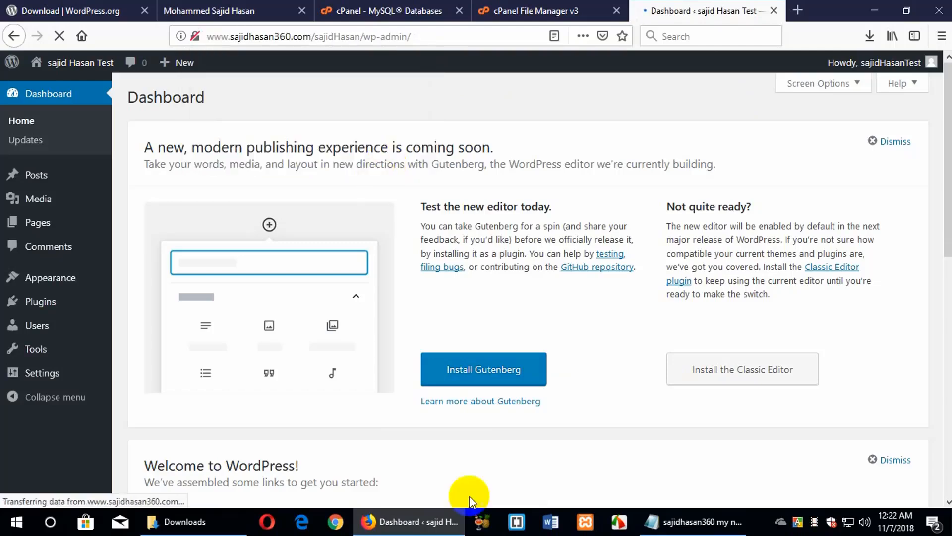
scroll(727, 379, "down", 10)
scroll(727, 378, "up", 10)
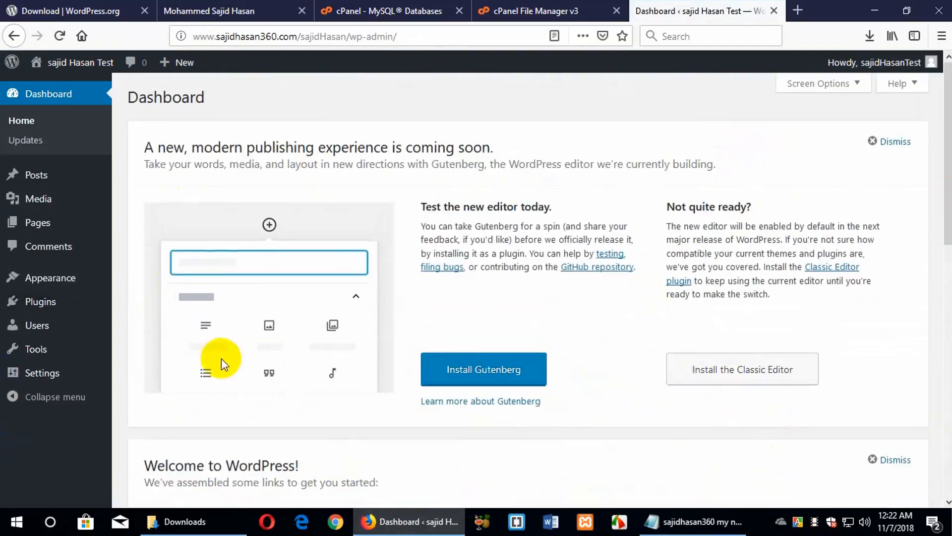
left_click(797, 11)
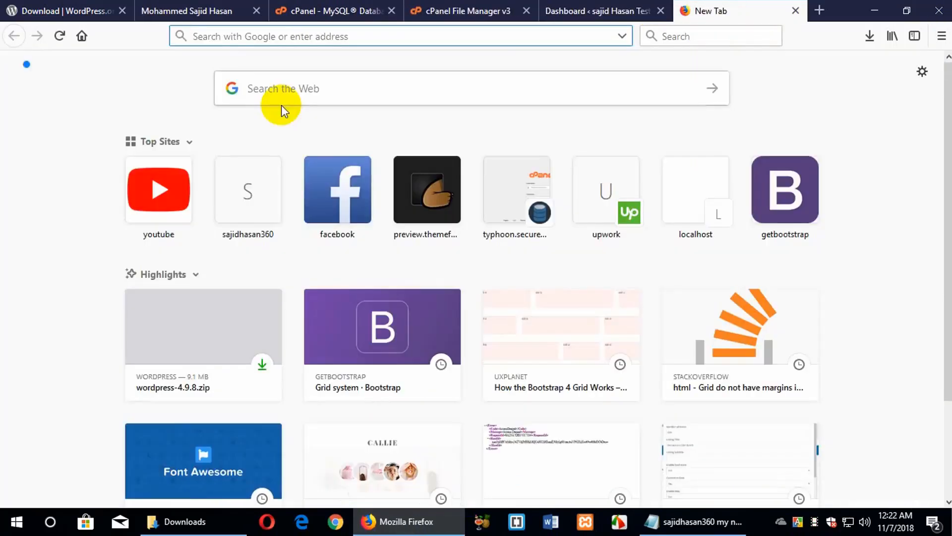
Load the new site's address, sajidhasan360.com/sajidHasan/, in a new browser tab
type("sajidhasan360.com/")
key("Right")
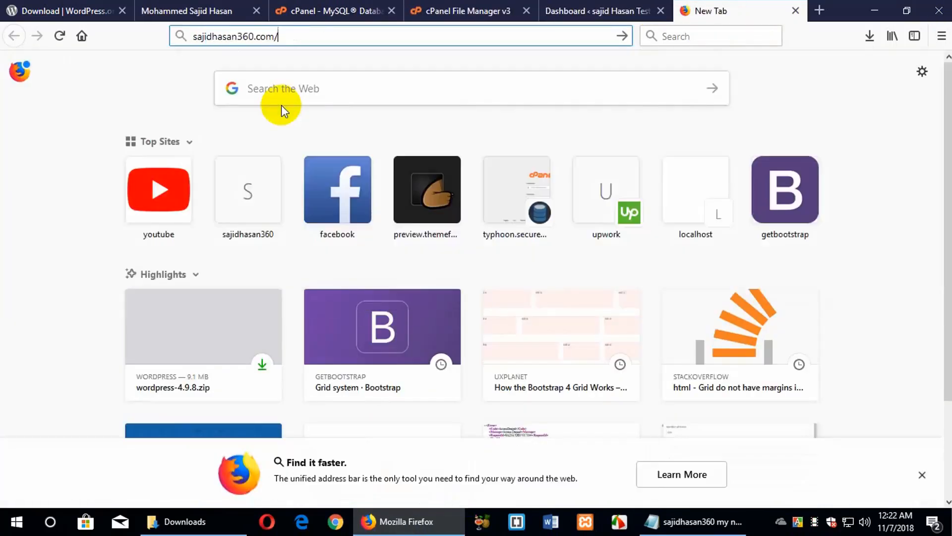
type("sajidha")
key("BackSpace")
key("BackSpace")
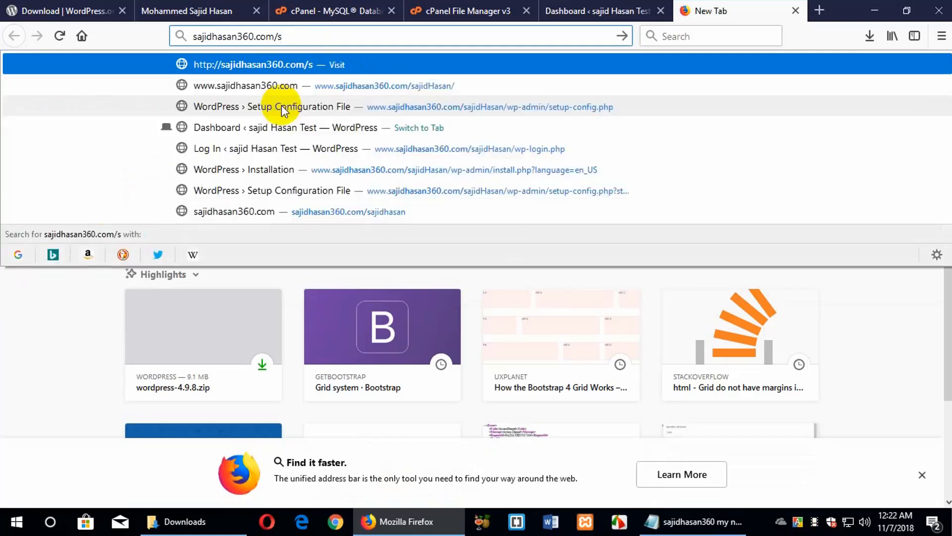
type("a")
key("Escape")
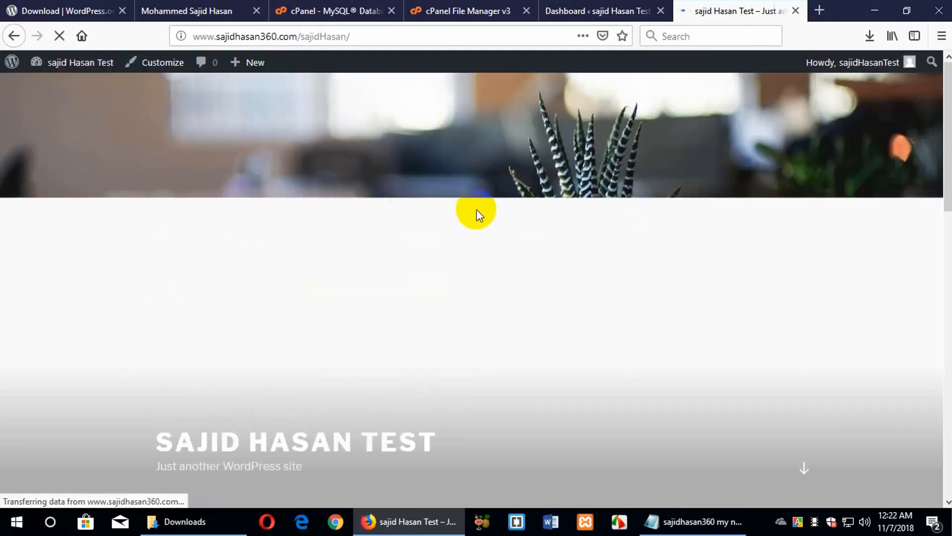
Scroll through the home page to view the header image and the Hello world! post
scroll(475, 265, "down", 6)
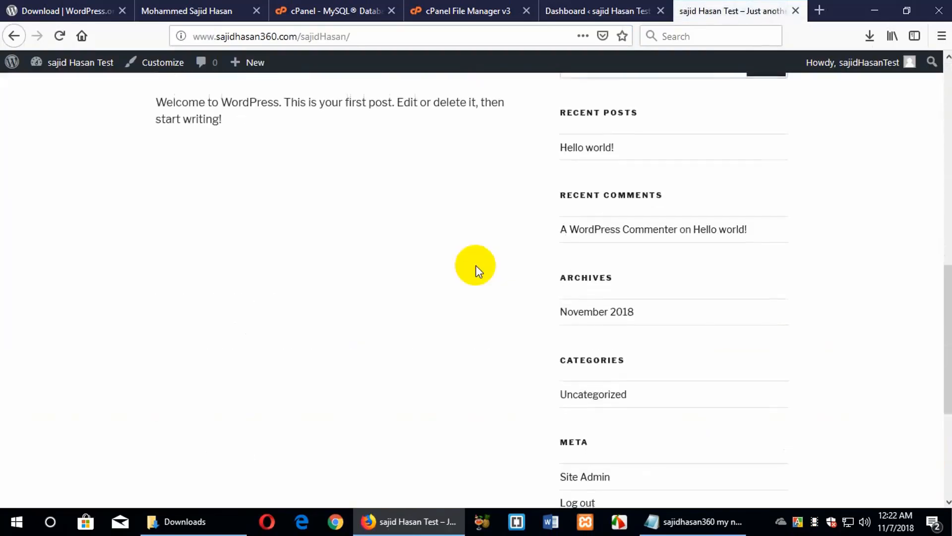
scroll(475, 265, "up", 13)
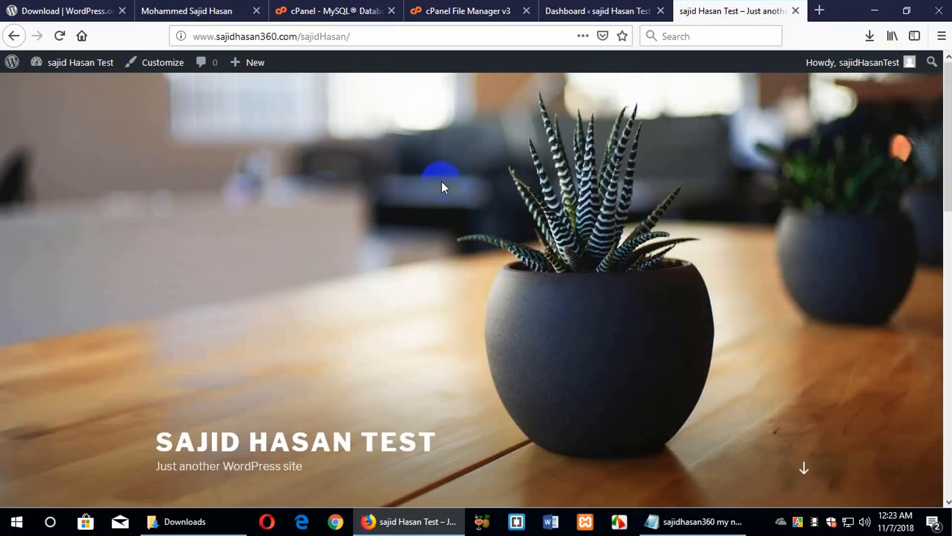
scroll(441, 185, "down", 9)
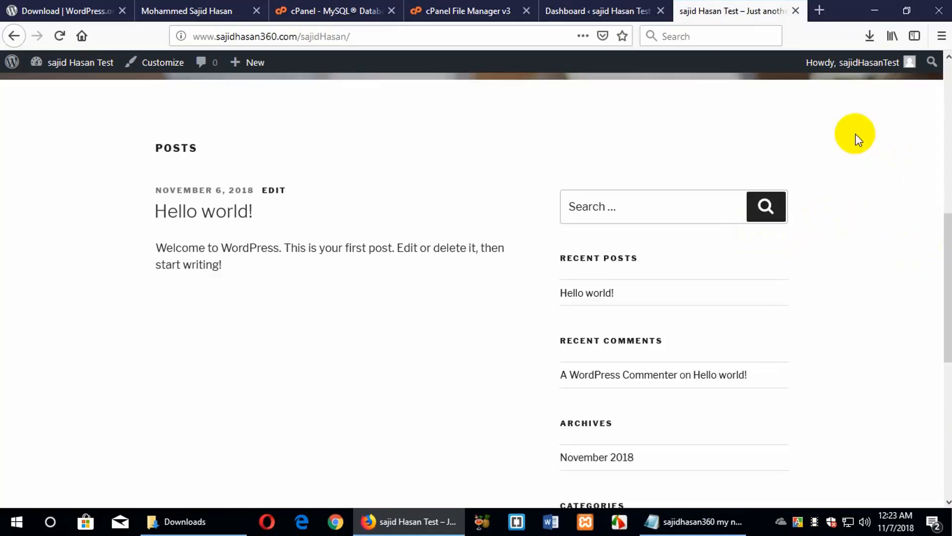
scroll(856, 134, "up", 9)
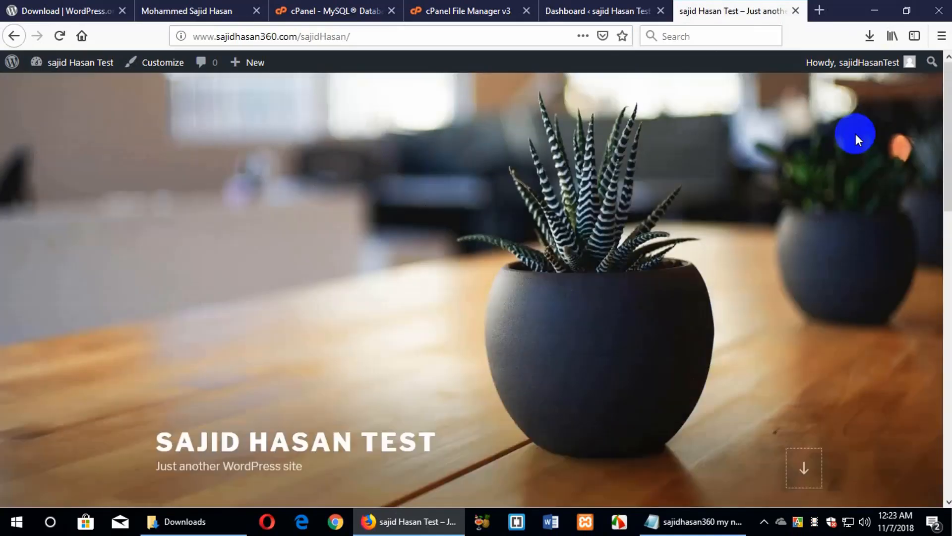
left_click(846, 337)
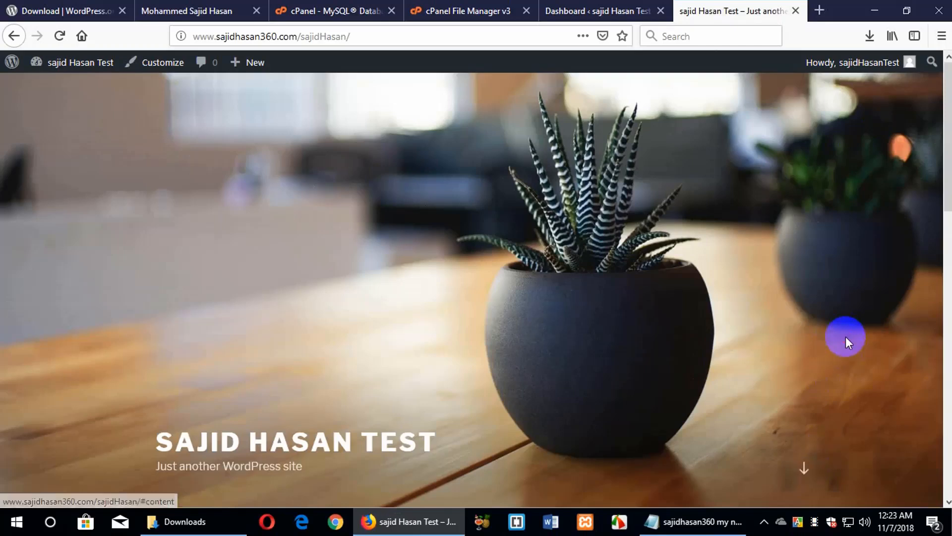